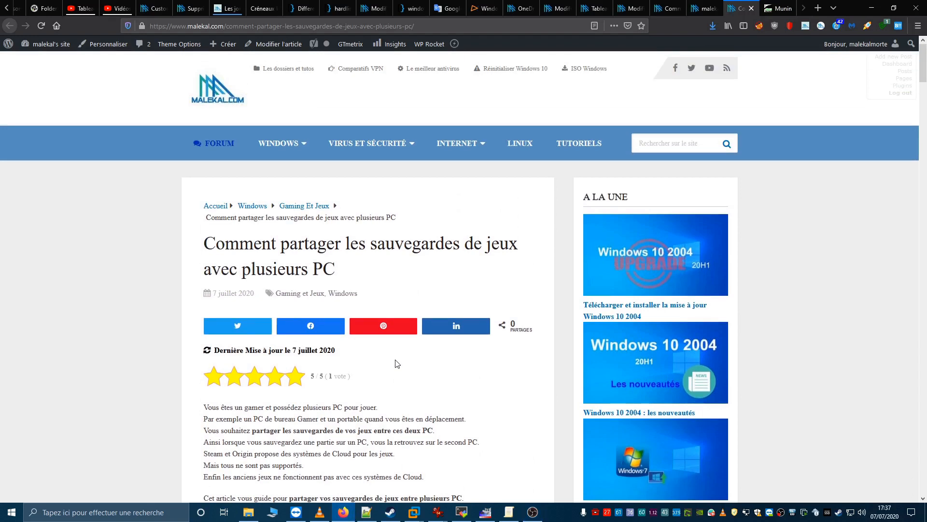
# Step: Read the article's introduction and Steam Cloud section, examining the Football Manager 2020 and Civilization VI update settings
pyautogui.scroll(-1, 395, 365)
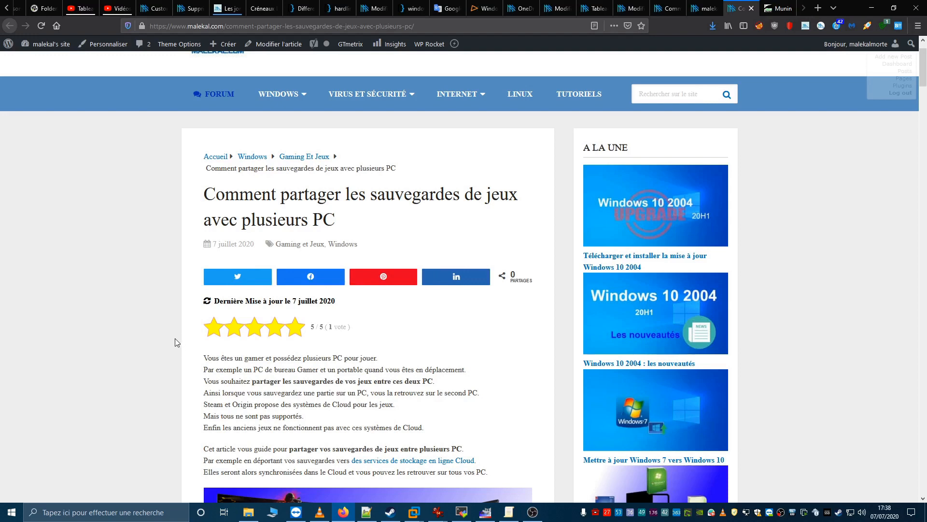
pyautogui.scroll(-10, 174, 338)
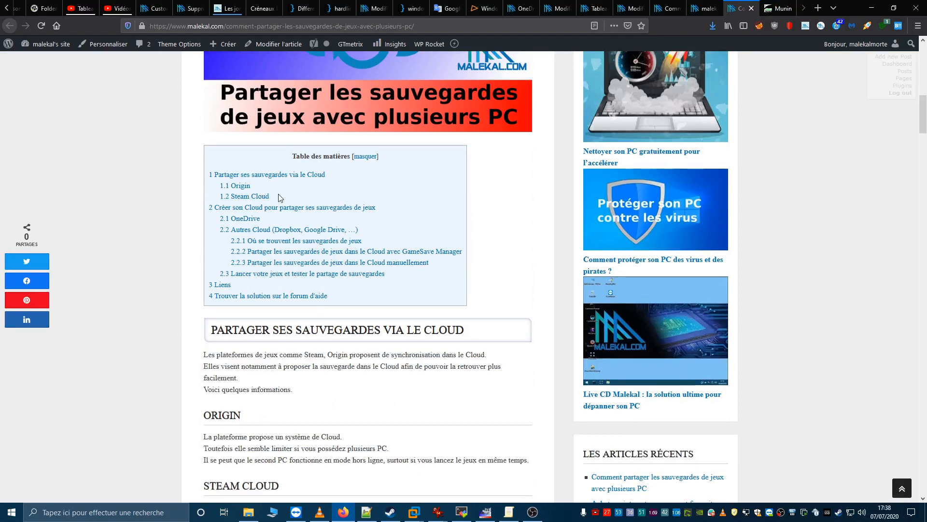
pyautogui.scroll(-8, 138, 386)
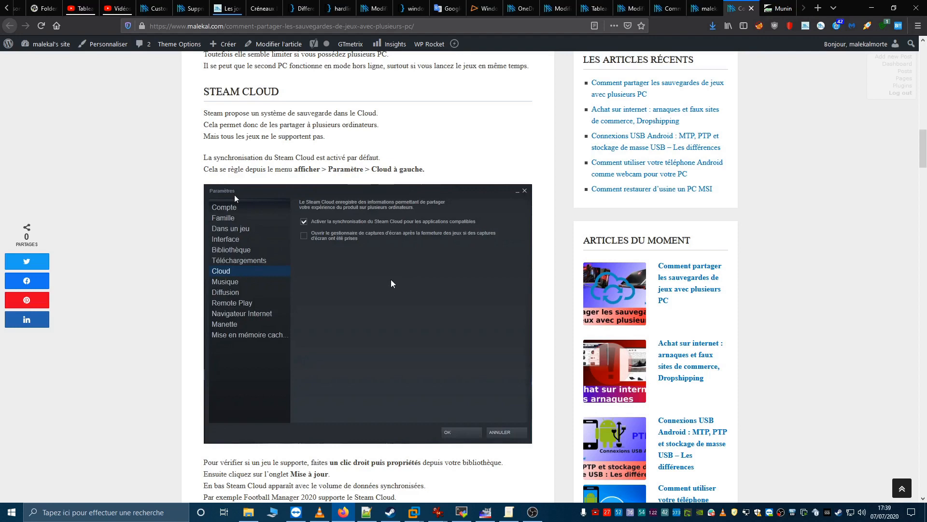
pyautogui.scroll(-3, 392, 283)
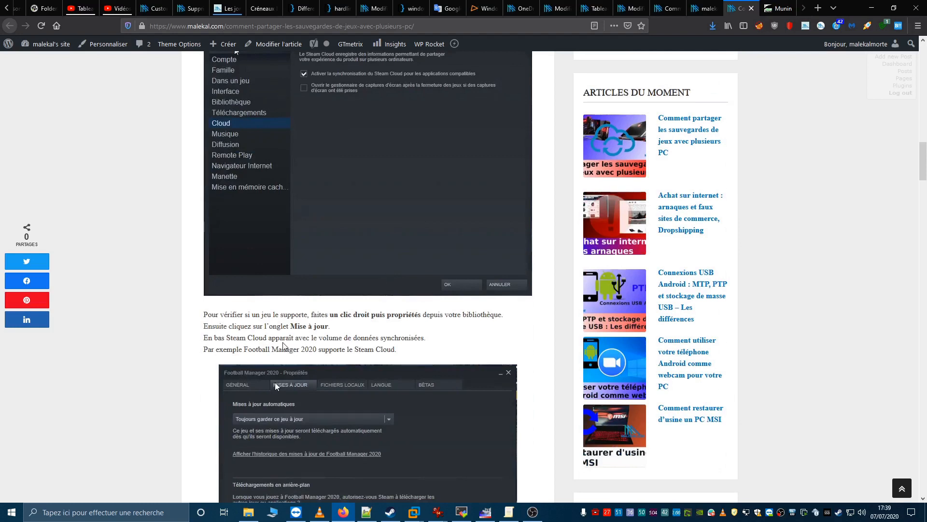
pyautogui.scroll(-2, 290, 347)
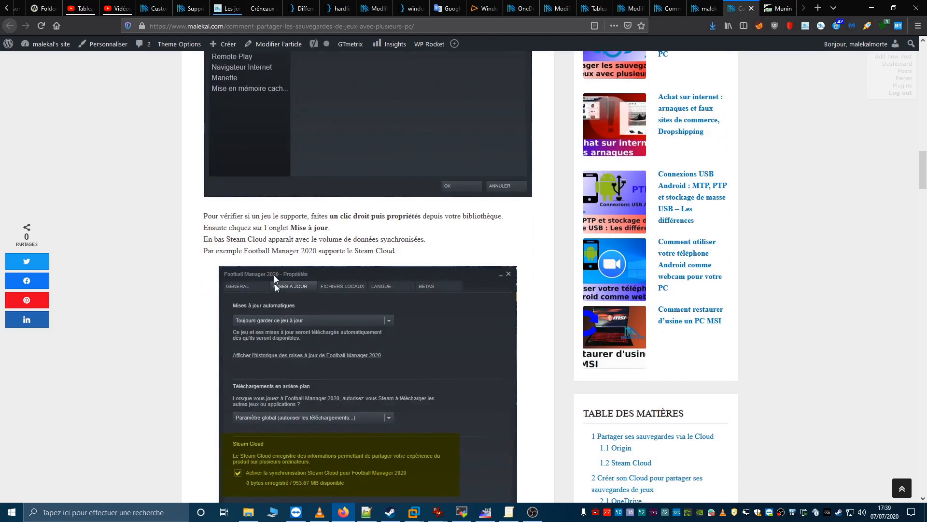
pyautogui.scroll(-3, 232, 329)
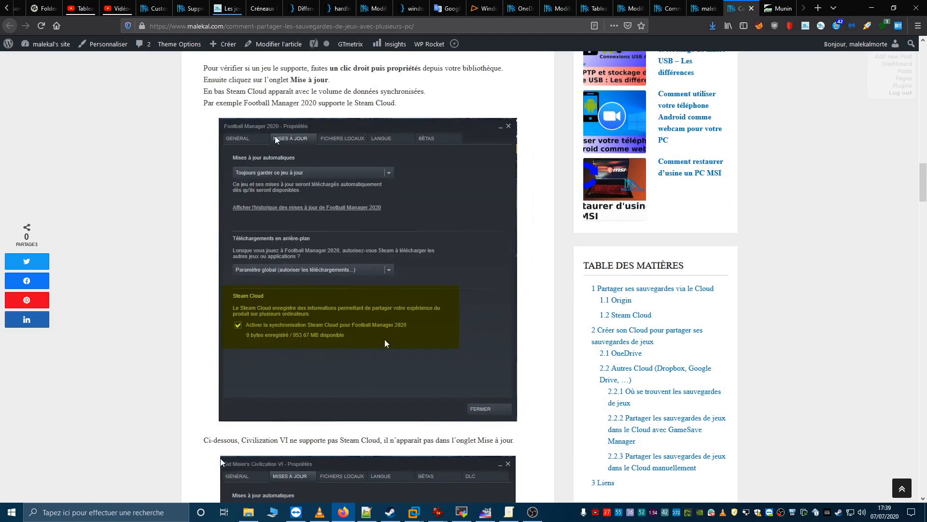
pyautogui.scroll(-3, 385, 343)
pyautogui.scroll(3, 358, 218)
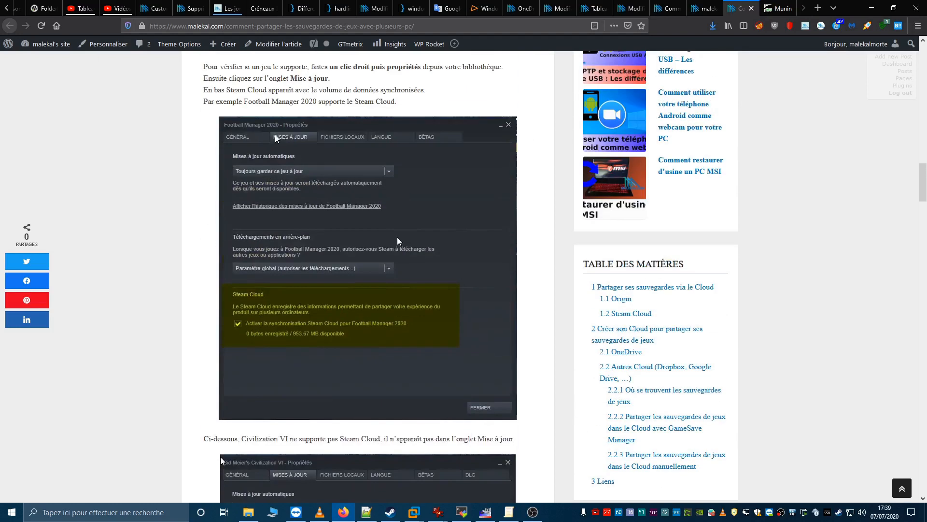
pyautogui.scroll(-4, 382, 256)
pyautogui.scroll(1, 366, 274)
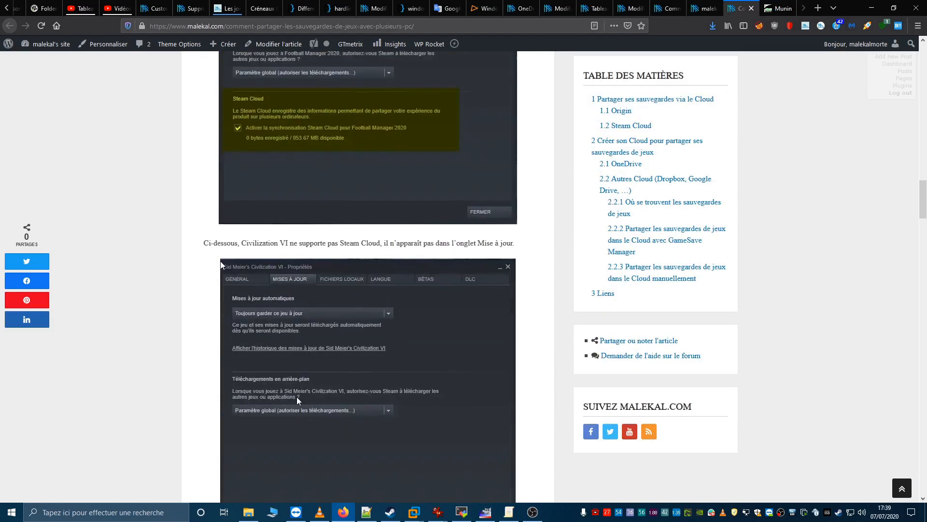
pyautogui.scroll(-2, 296, 396)
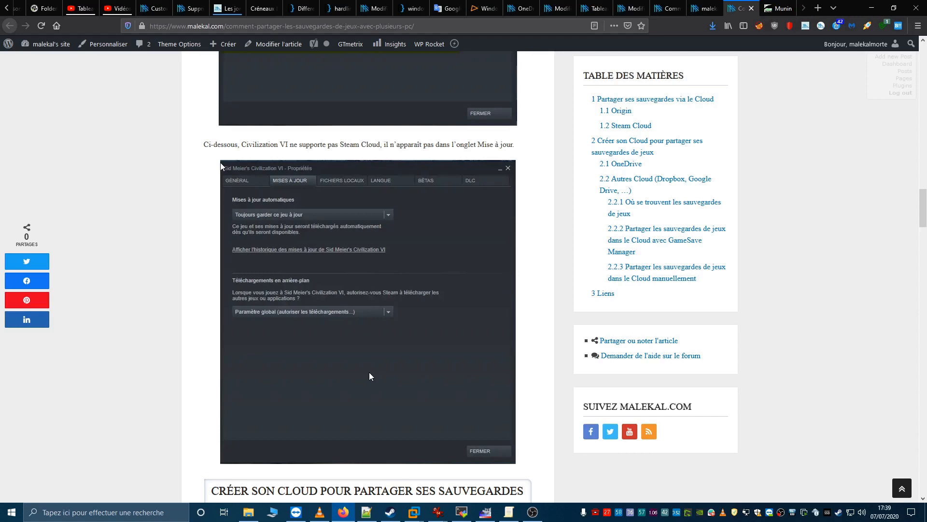
# Step: Read the section on creating a personal cloud for game saves, highlighting the OneDrive heading and reviewing its requirements
pyautogui.scroll(-4, 371, 376)
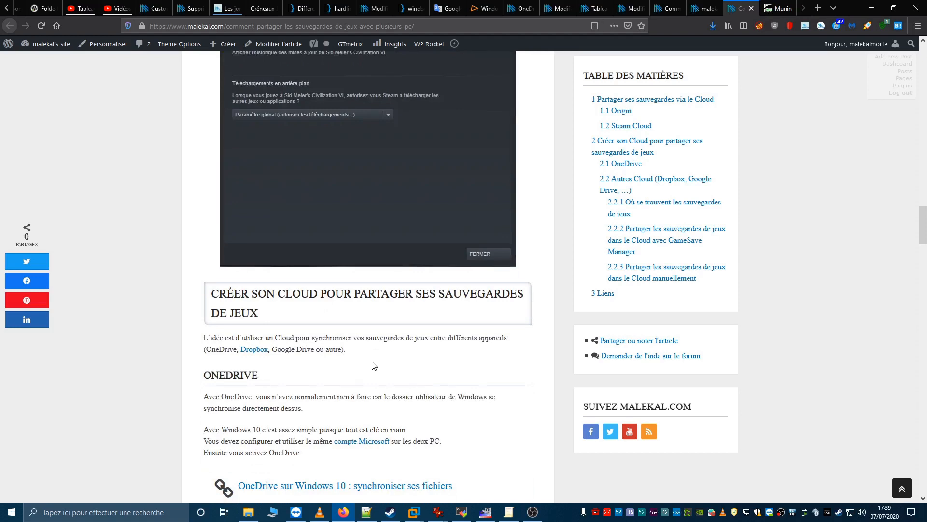
pyautogui.scroll(-3, 372, 365)
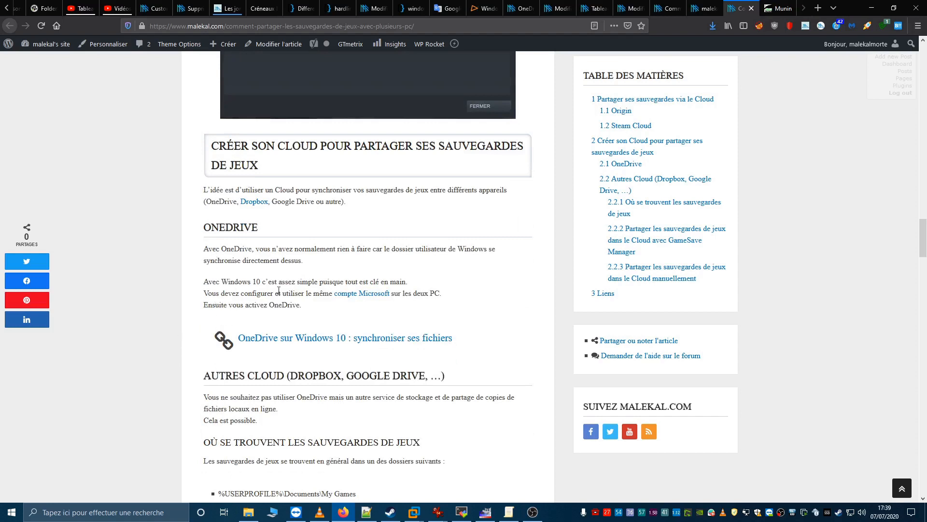
pyautogui.moveTo(207, 227); pyautogui.dragTo(265, 229)
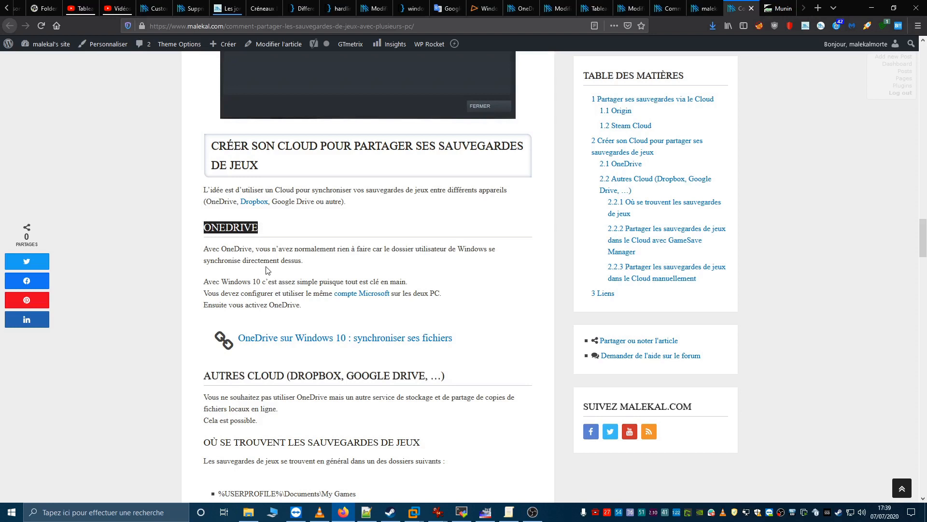
pyautogui.click(330, 287)
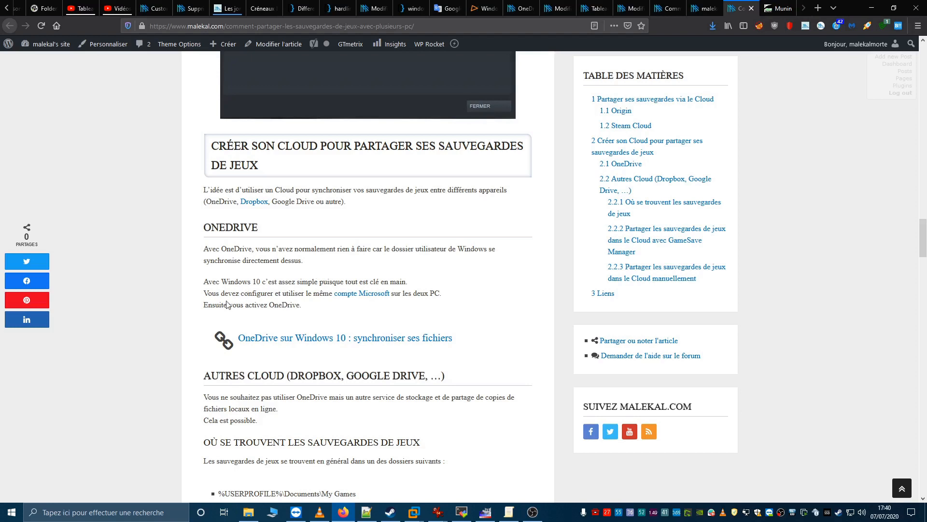
pyautogui.scroll(-3, 164, 315)
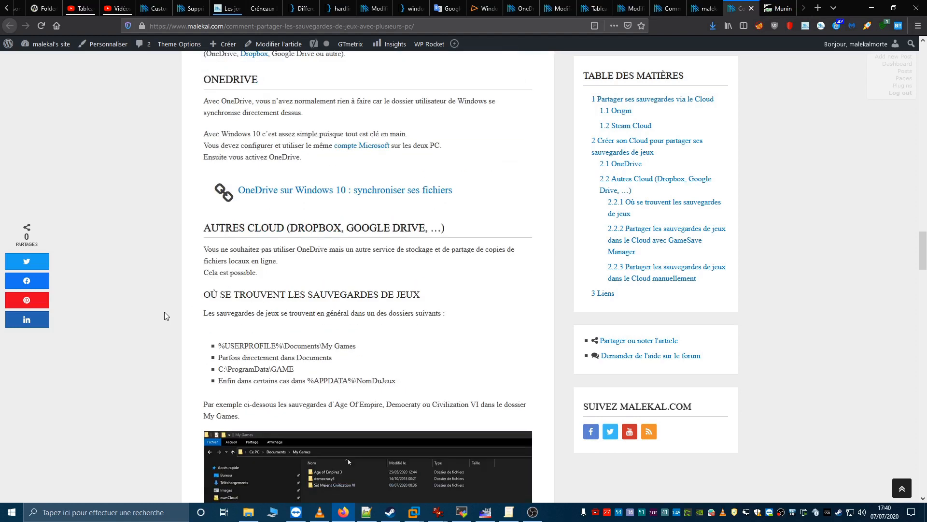
pyautogui.scroll(3, 165, 304)
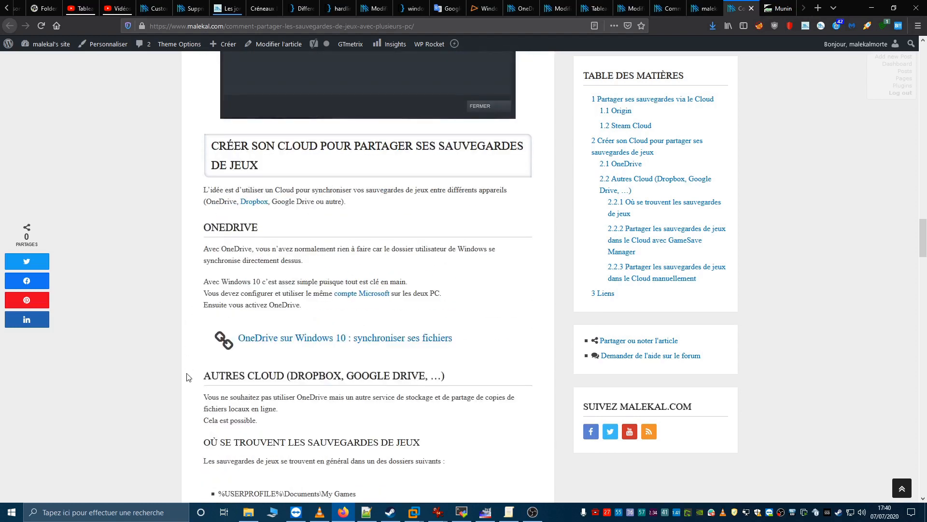
# Step: Read the list of usual game save folders and highlight the Documents\My Games path
pyautogui.scroll(-3, 187, 377)
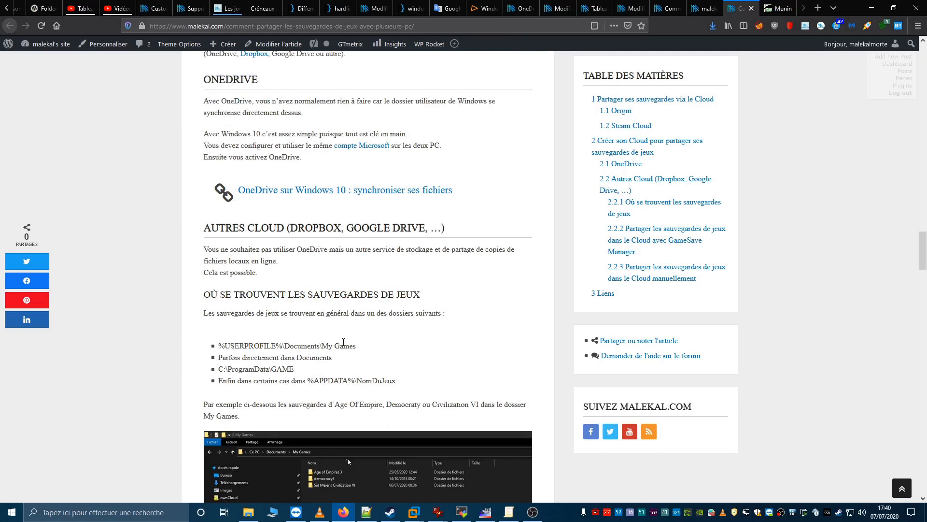
pyautogui.scroll(-2, 344, 342)
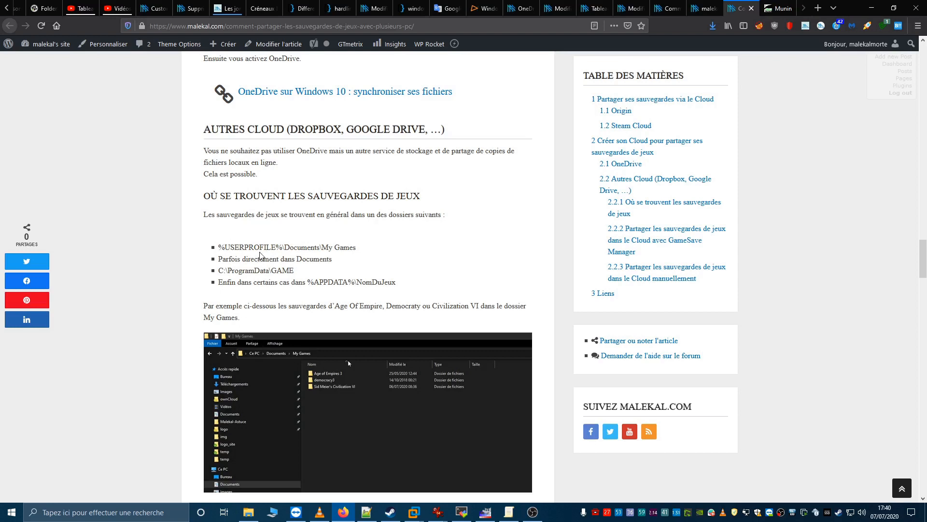
pyautogui.moveTo(285, 245); pyautogui.dragTo(358, 247)
pyautogui.click(345, 247)
# Step: Switch to File Explorer and open the My Games folder in Documents to view its game save folders
pyautogui.click(248, 512)
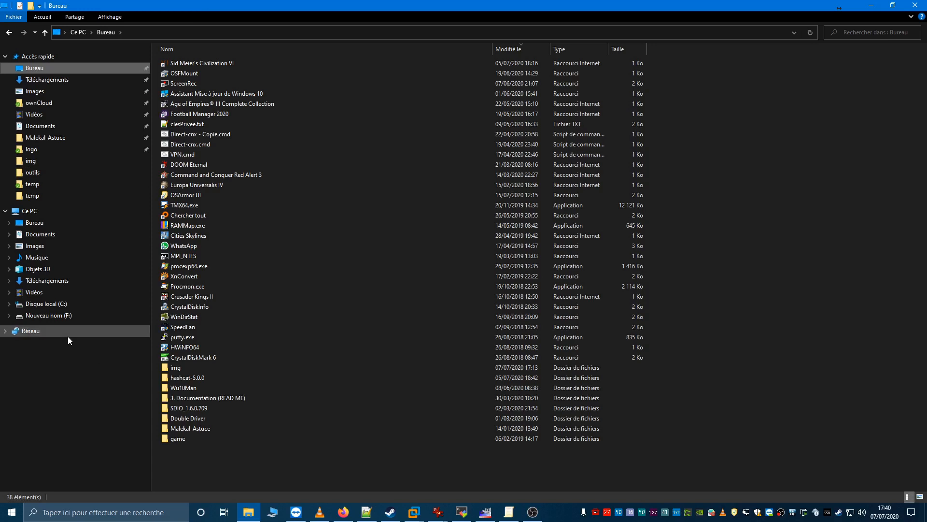
pyautogui.click(50, 127)
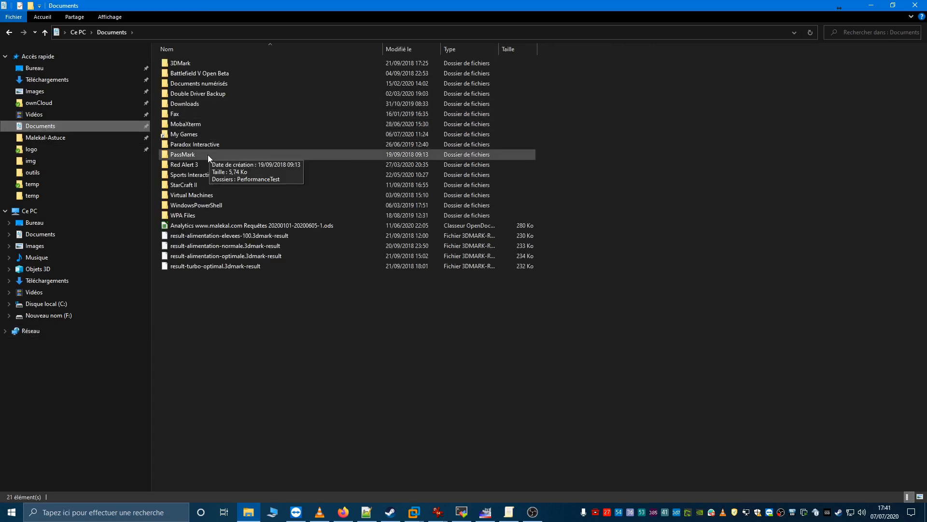
pyautogui.click(201, 134)
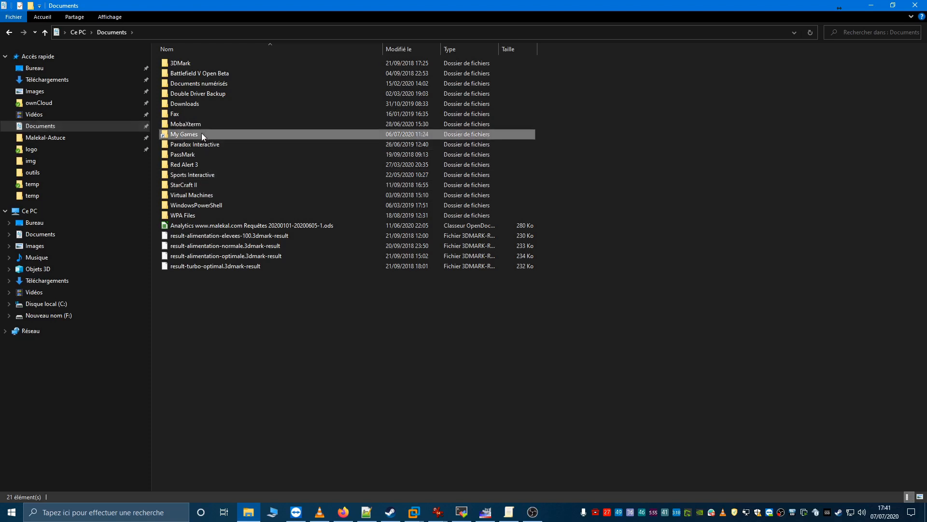
pyautogui.doubleClick(201, 134)
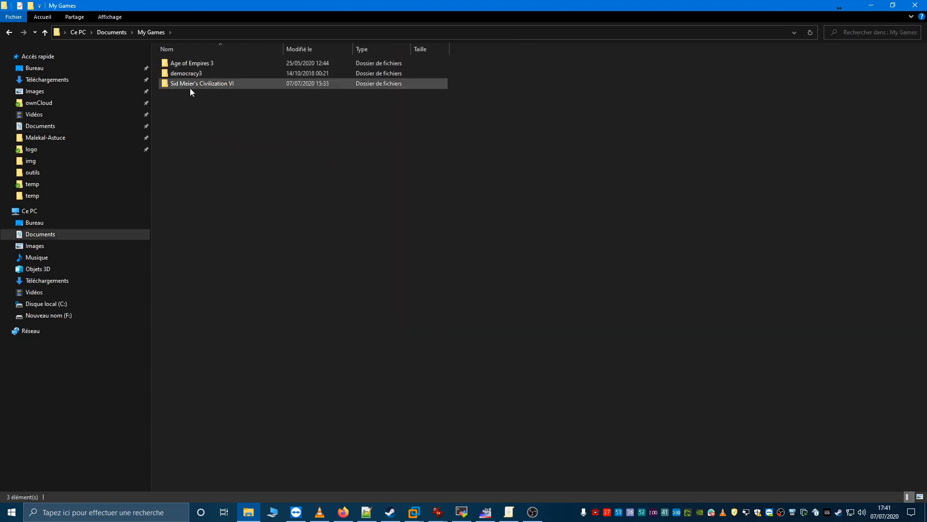
# Step: Return to Documents and open the Saves folder of the StarCraft II account through the player shortcut
pyautogui.click(111, 32)
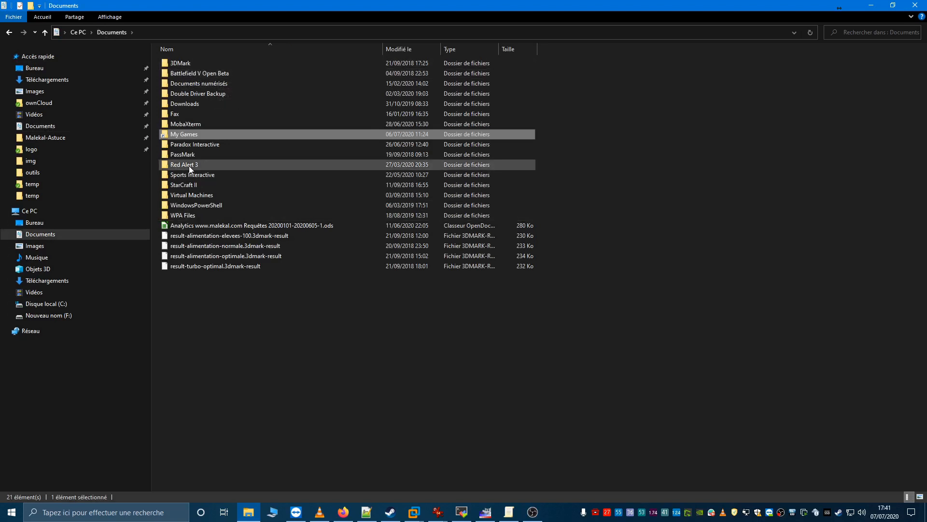
pyautogui.click(189, 185)
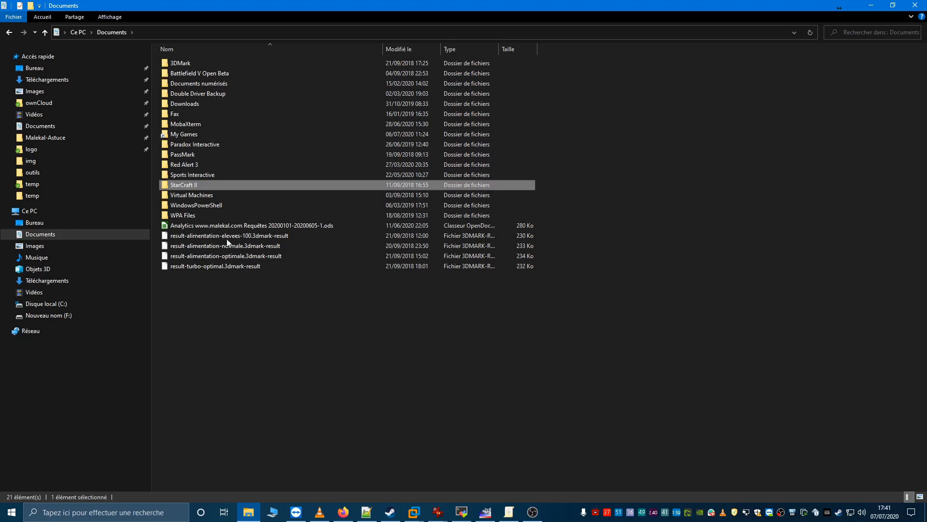
pyautogui.doubleClick(196, 185)
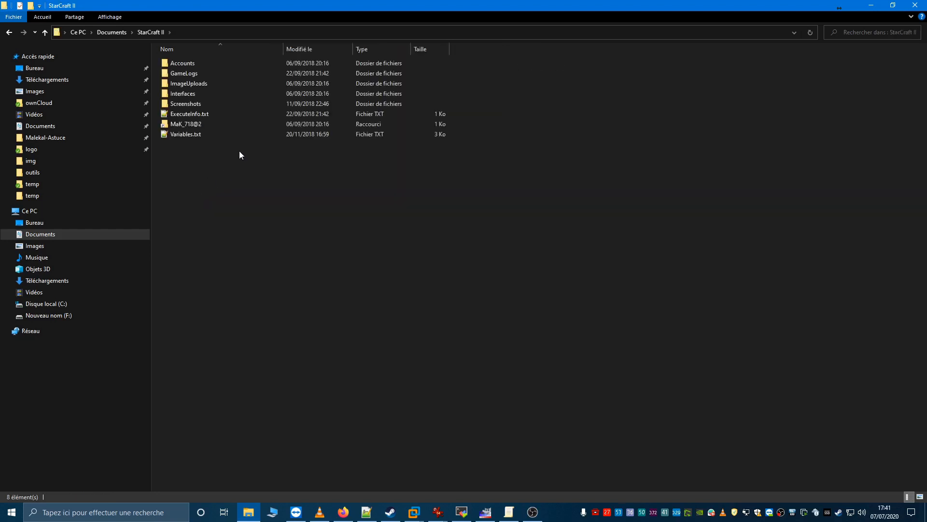
pyautogui.doubleClick(197, 124)
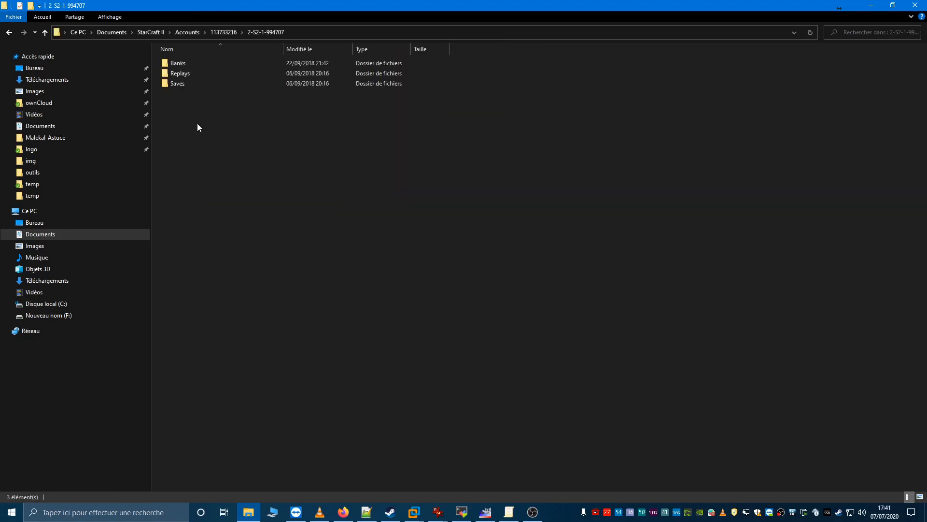
pyautogui.doubleClick(184, 85)
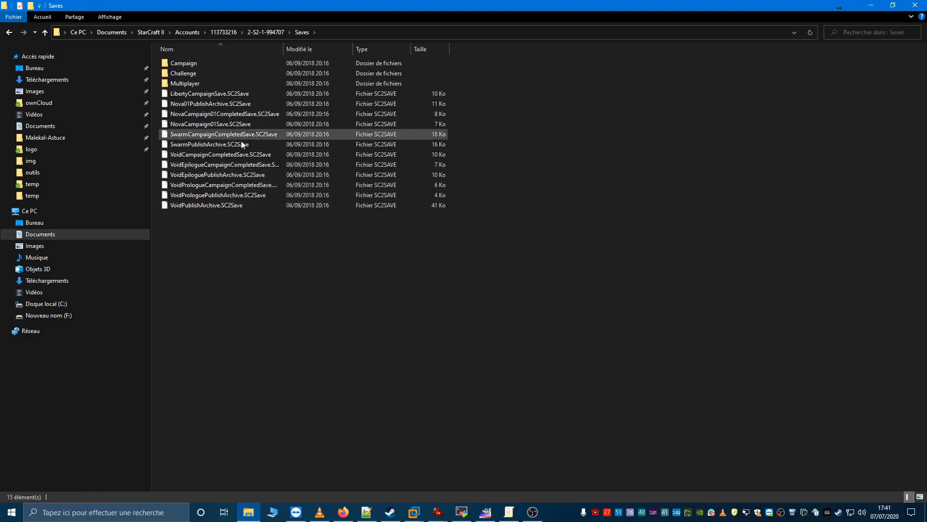
# Step: Switch back to the article in Firefox and highlight the ProgramData\GAME path among the save locations
pyautogui.click(343, 512)
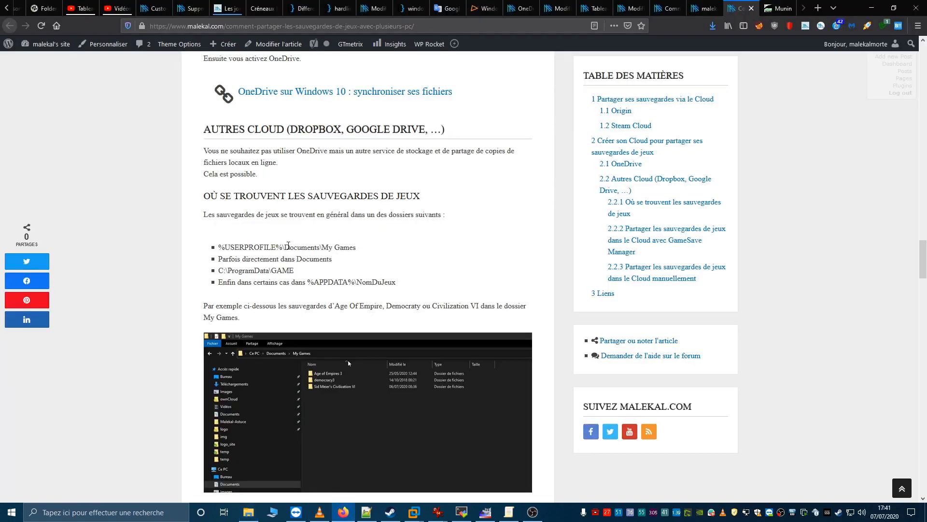
pyautogui.moveTo(317, 247); pyautogui.dragTo(349, 248)
pyautogui.click(222, 268)
pyautogui.moveTo(232, 270); pyautogui.dragTo(293, 272)
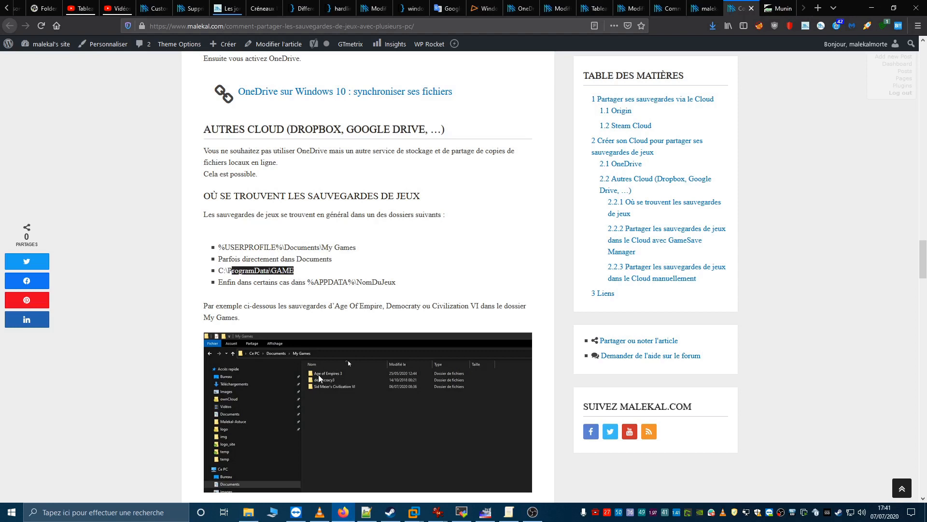
# Step: Read the GameSave Manager section, examining its cloud account configuration, the Synchronisation & Liens entry and the game selection
pyautogui.scroll(-4, 319, 379)
pyautogui.scroll(-3, 320, 375)
pyautogui.scroll(-3, 319, 375)
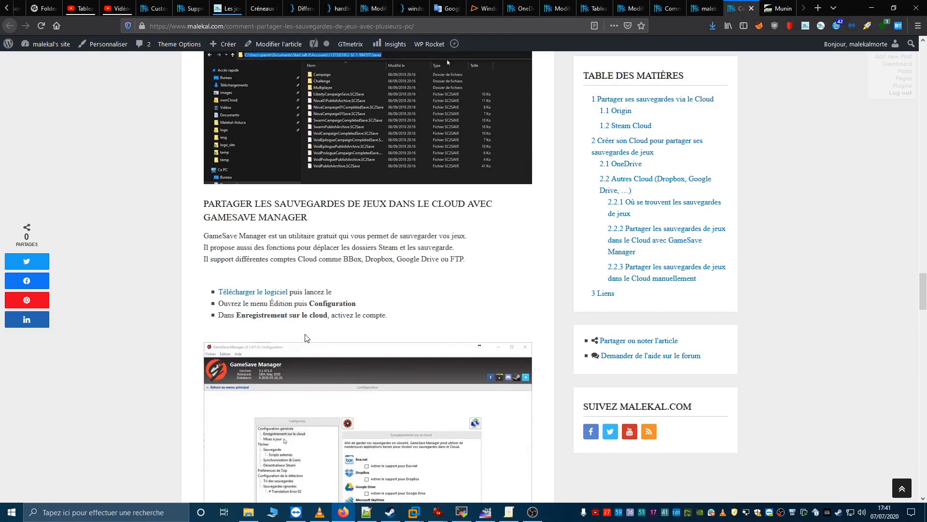
pyautogui.moveTo(206, 217); pyautogui.dragTo(304, 220)
pyautogui.click(359, 284)
pyautogui.scroll(-2, 368, 300)
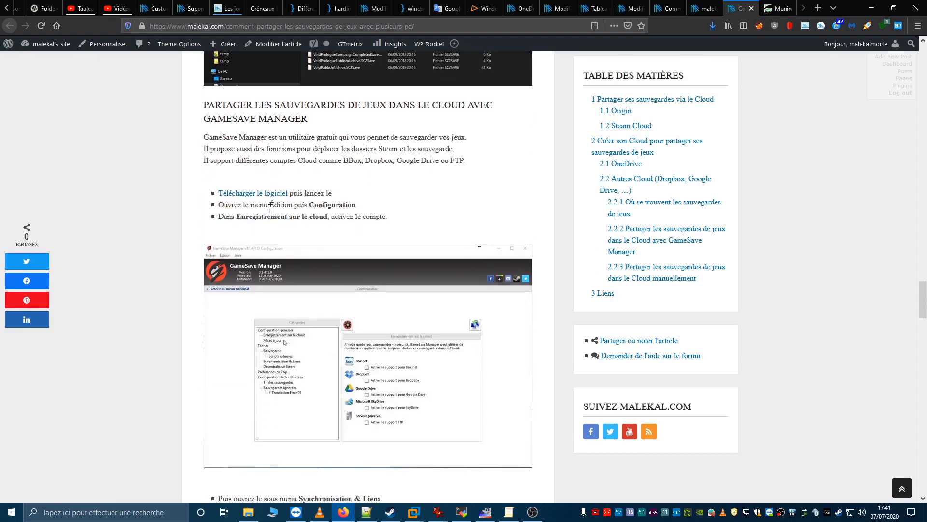
pyautogui.moveTo(269, 204); pyautogui.dragTo(356, 205)
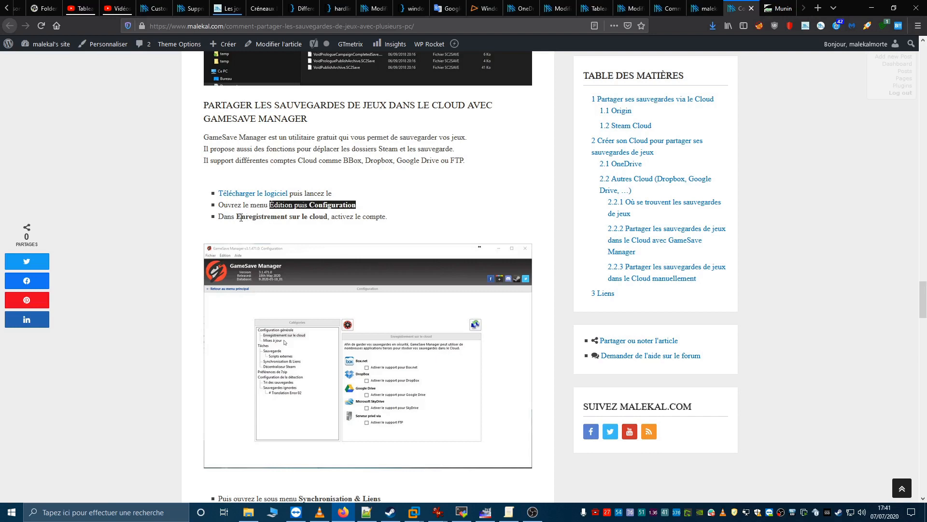
pyautogui.click(403, 218)
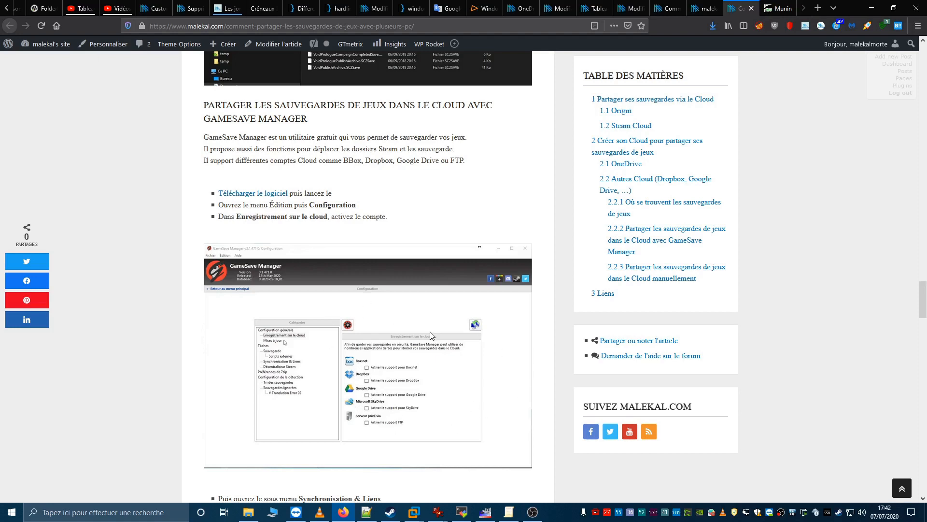
pyautogui.scroll(-5, 430, 332)
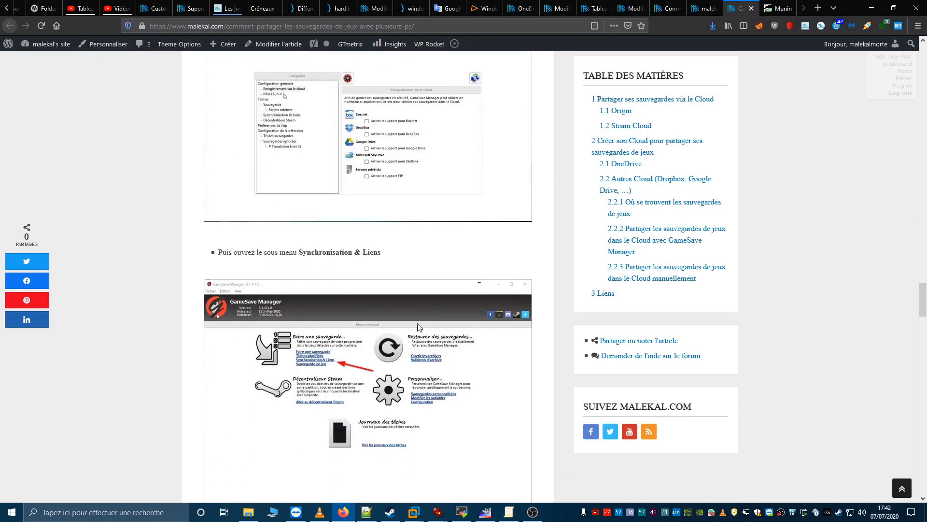
pyautogui.scroll(-6, 342, 411)
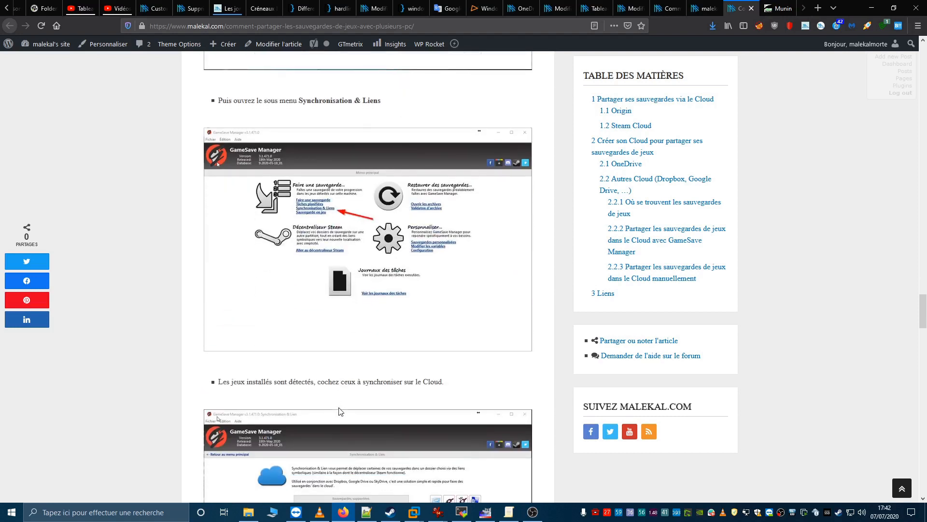
pyautogui.scroll(-3, 338, 391)
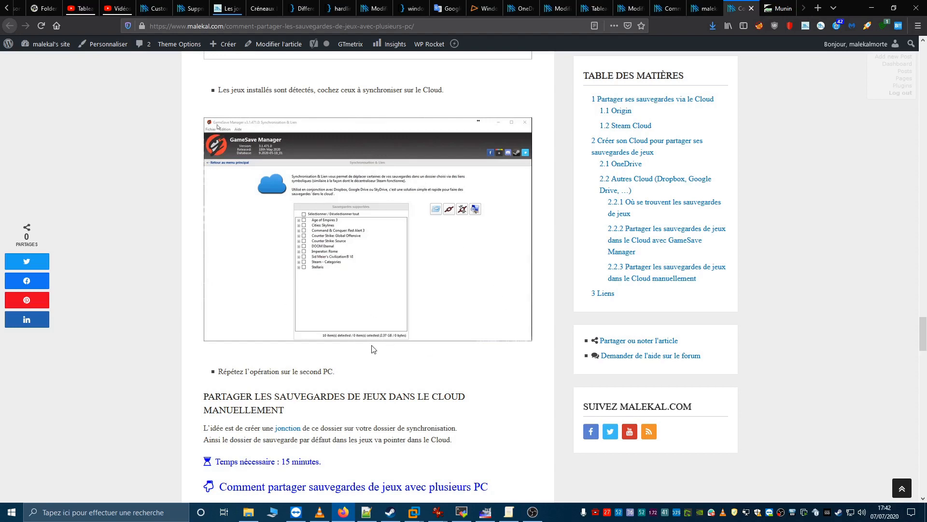
# Step: Scroll to the article's manual cloud-sharing instructions and switch to the Windows 10 virtual machine in VMware Workstation
pyautogui.scroll(-2, 373, 351)
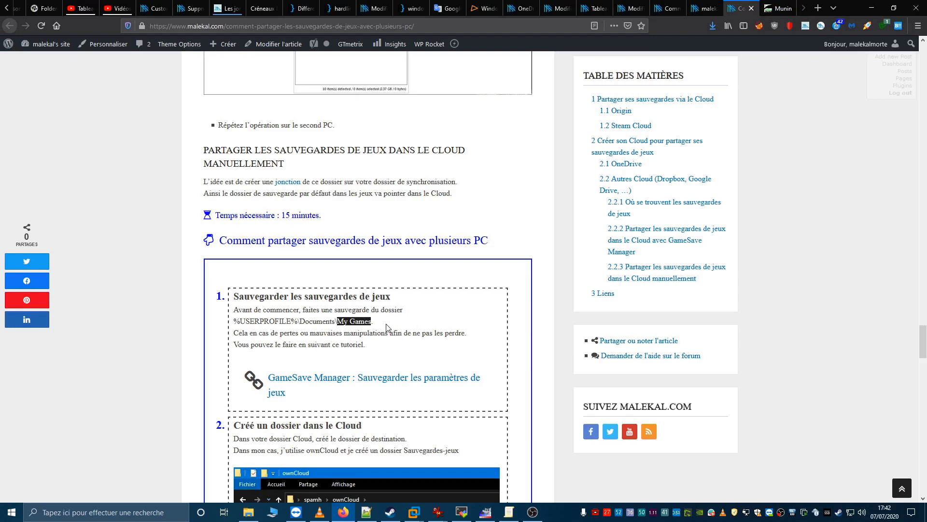
pyautogui.moveTo(425, 520)
pyautogui.click(222, 452)
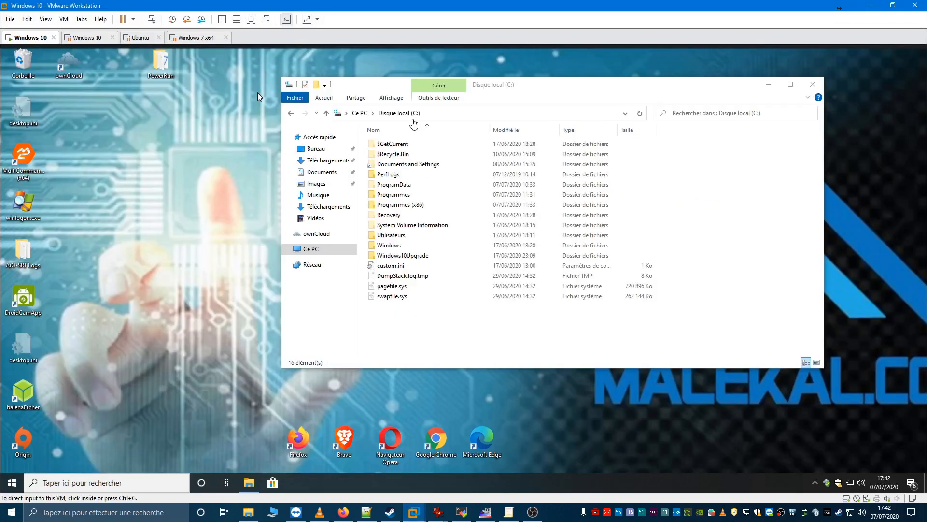
pyautogui.moveTo(589, 87); pyautogui.dragTo(482, 87)
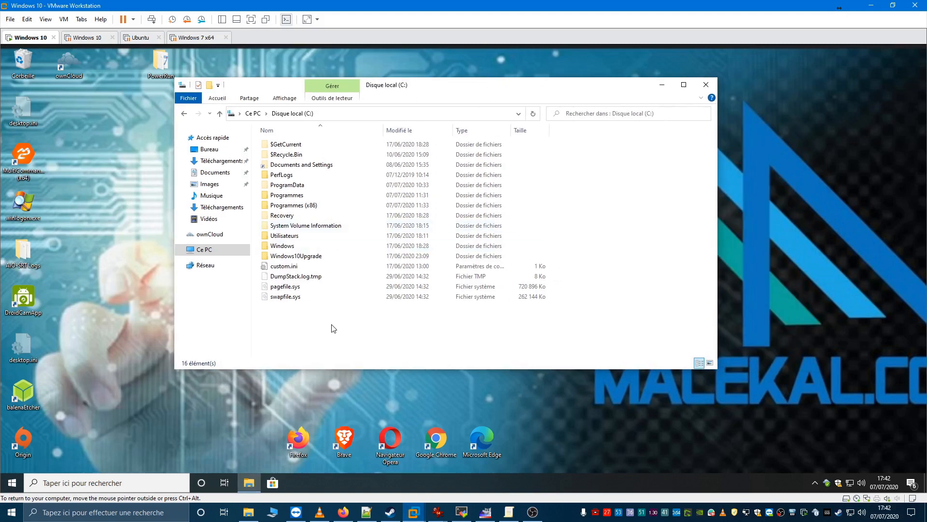
pyautogui.moveTo(345, 298)
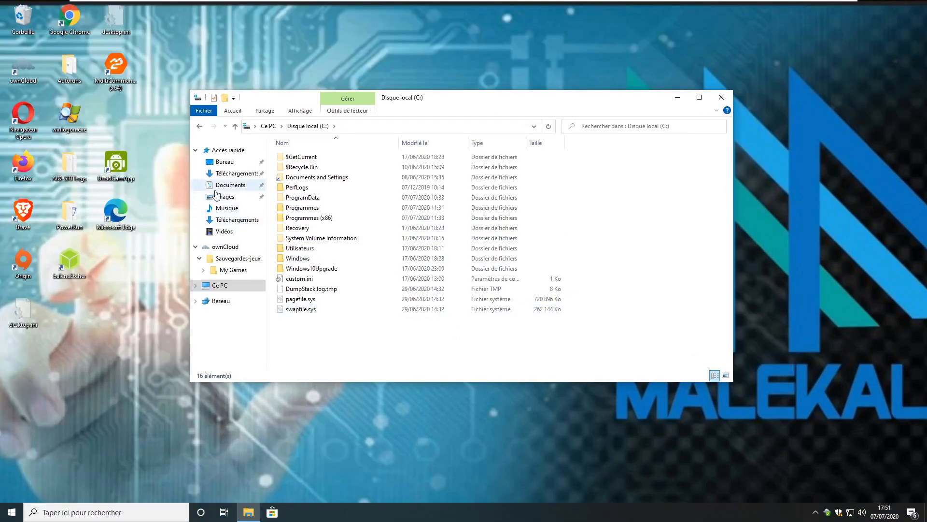
# Step: View the game save folders inside My Games in Documents and return to Documents
pyautogui.click(223, 186)
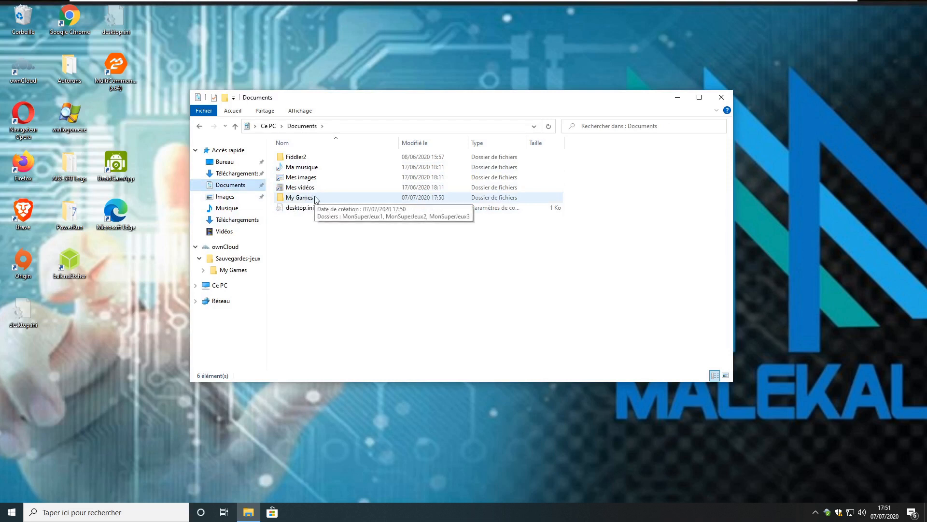
pyautogui.doubleClick(316, 198)
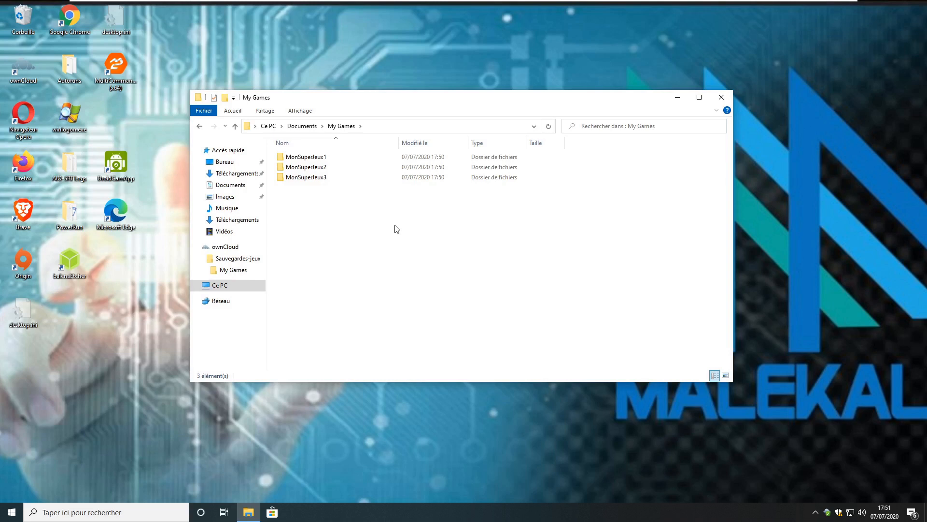
pyautogui.click(306, 126)
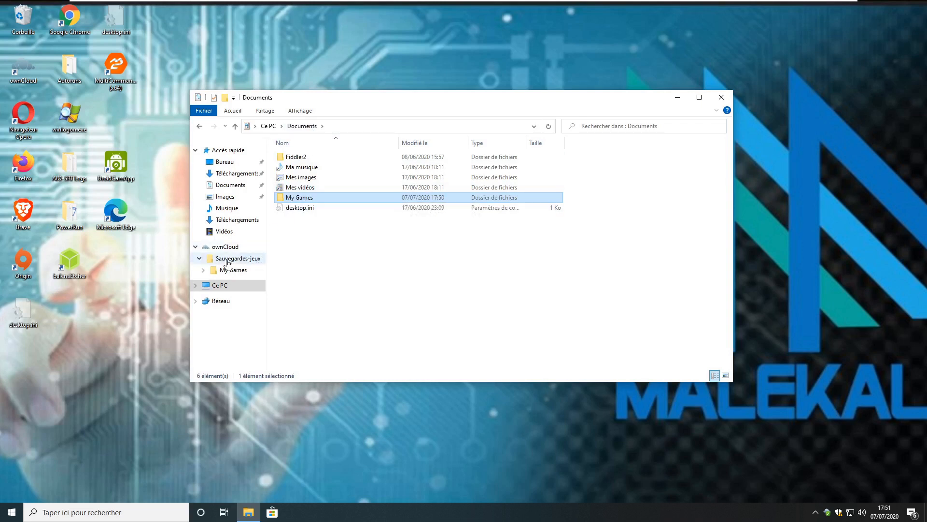
# Step: Show the available actions for My Games and open ownCloud's Sauvegardes-jeux folder as the copy destination
pyautogui.rightClick(315, 198)
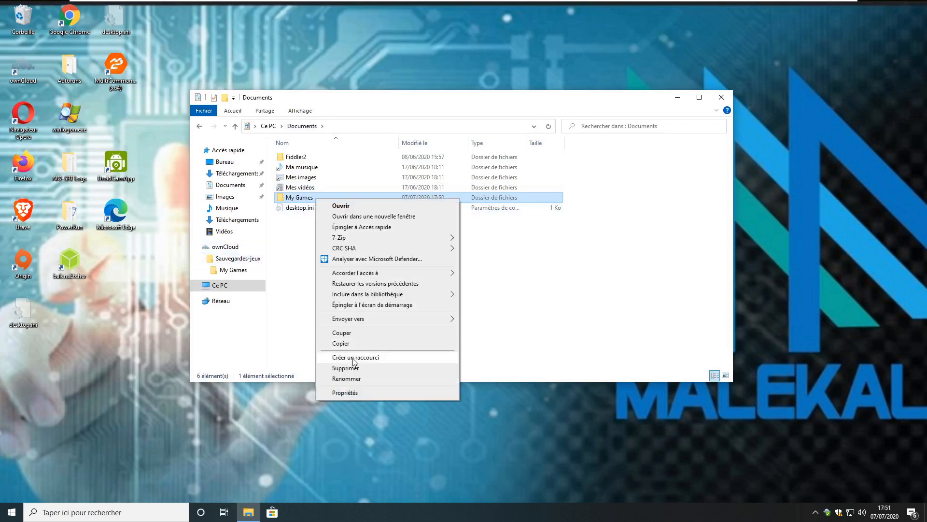
pyautogui.click(228, 261)
pyautogui.click(228, 261)
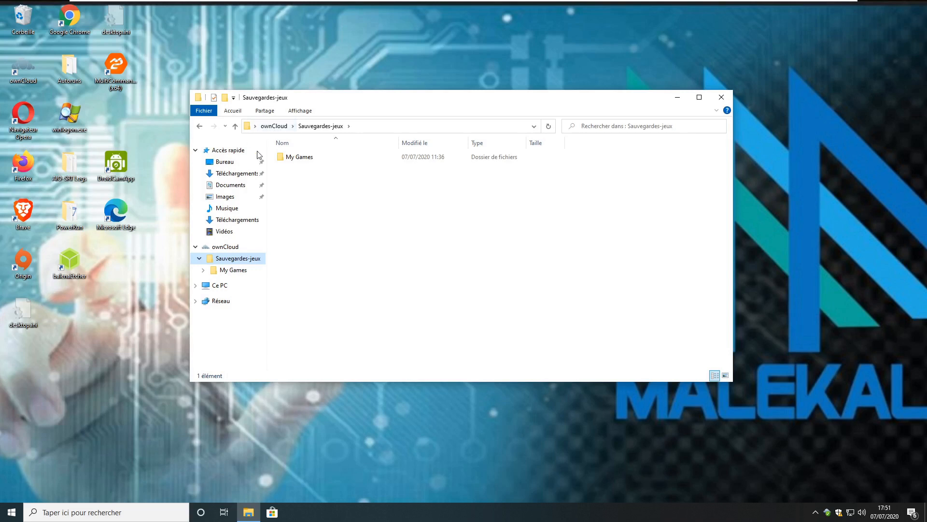
pyautogui.rightClick(338, 207)
pyautogui.click(311, 207)
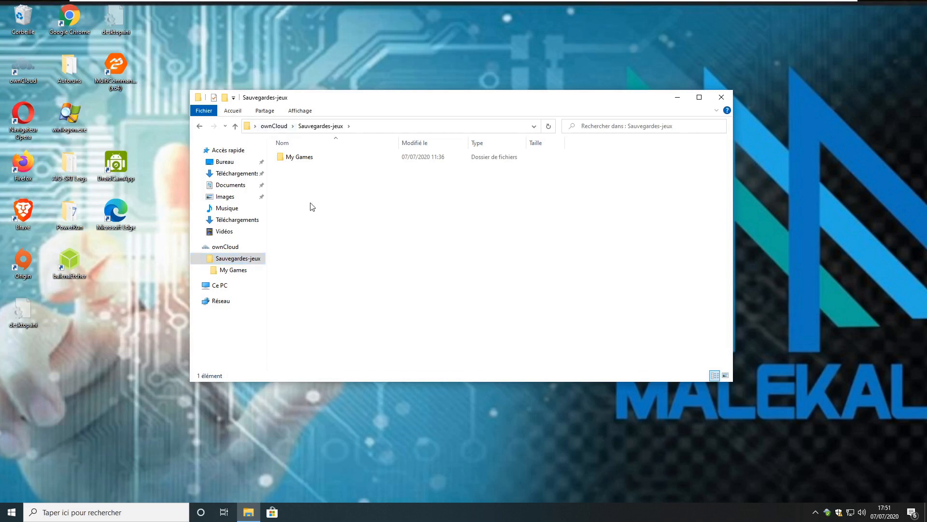
# Step: Return to Documents and permanently delete its My Games folder
pyautogui.click(229, 187)
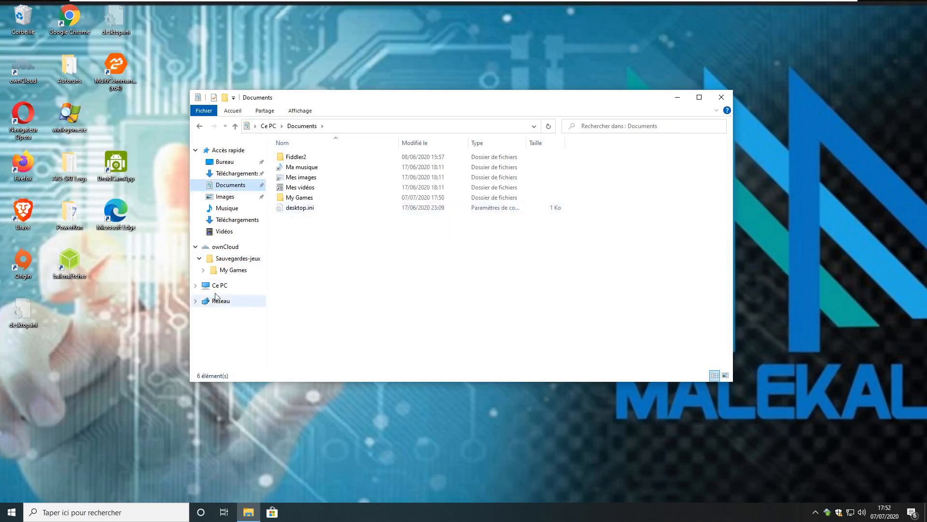
pyautogui.click(299, 197)
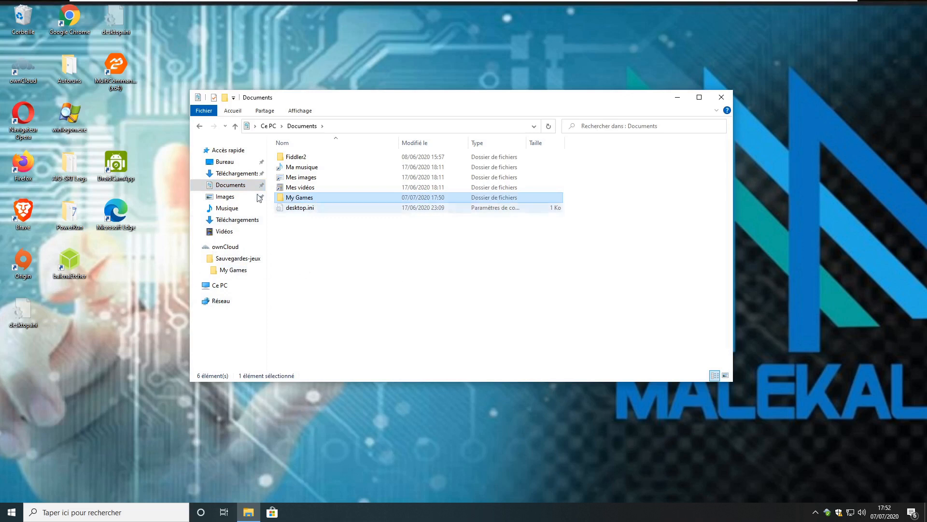
pyautogui.moveTo(323, 209)
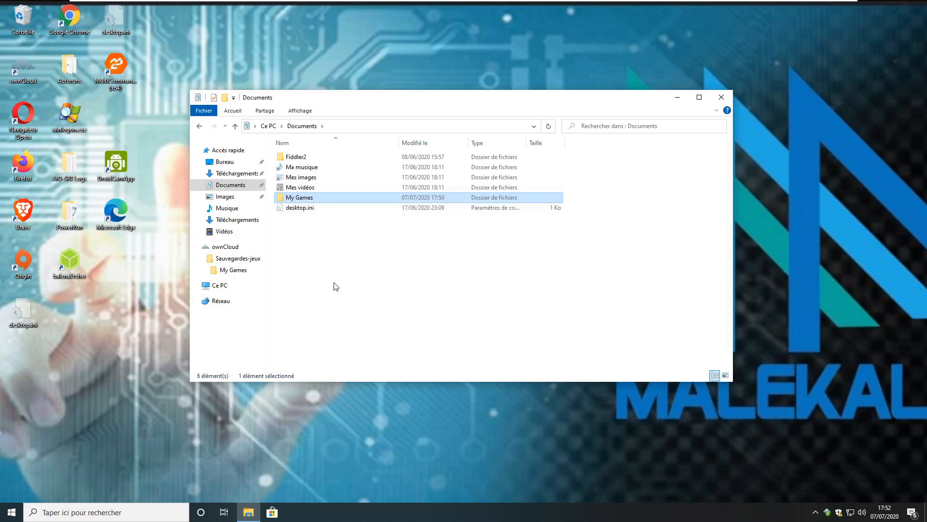
pyautogui.hotkey('shift', 'Delete')
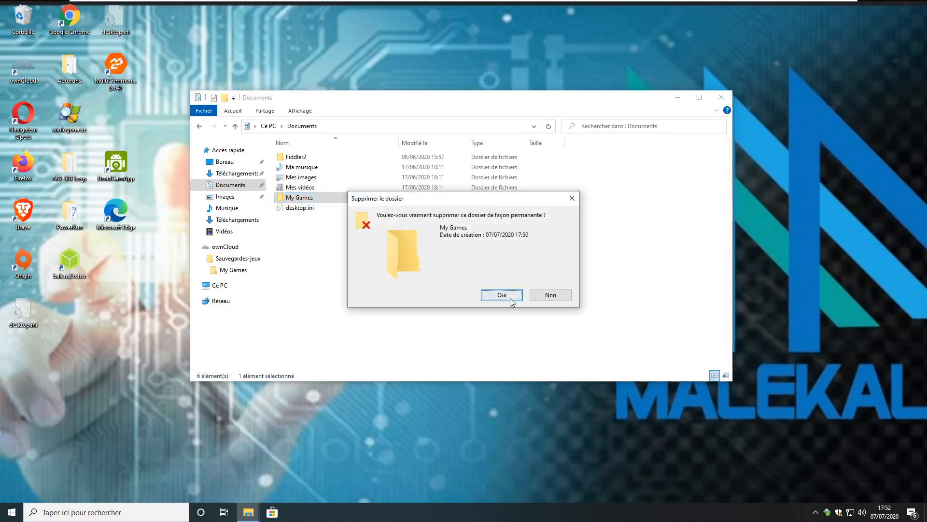
pyautogui.click(508, 298)
pyautogui.moveTo(385, 100); pyautogui.dragTo(413, 66)
pyautogui.click(373, 163)
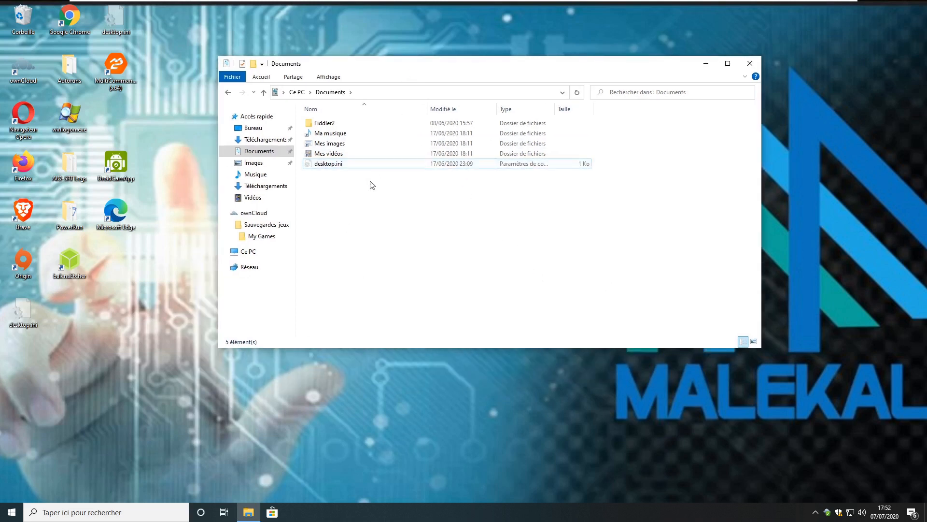
# Step: Open a Command Prompt window by running cmd
pyautogui.click(386, 174)
pyautogui.rightClick(11, 512)
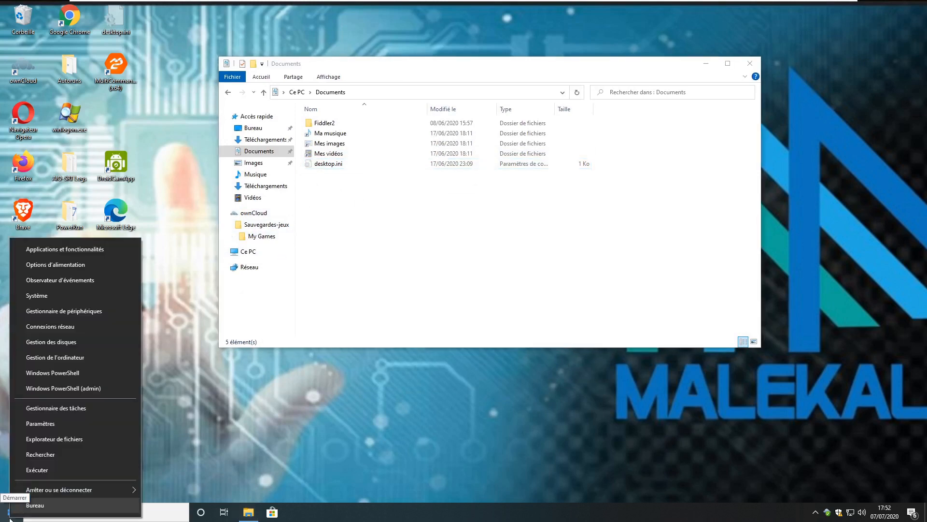
pyautogui.click(36, 470)
pyautogui.press('Return')
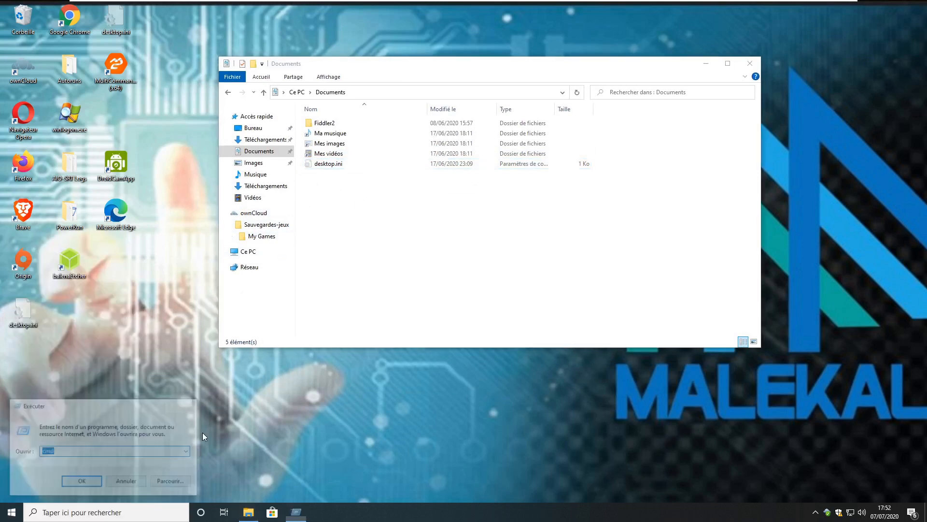
pyautogui.moveTo(329, 88); pyautogui.dragTo(540, 248)
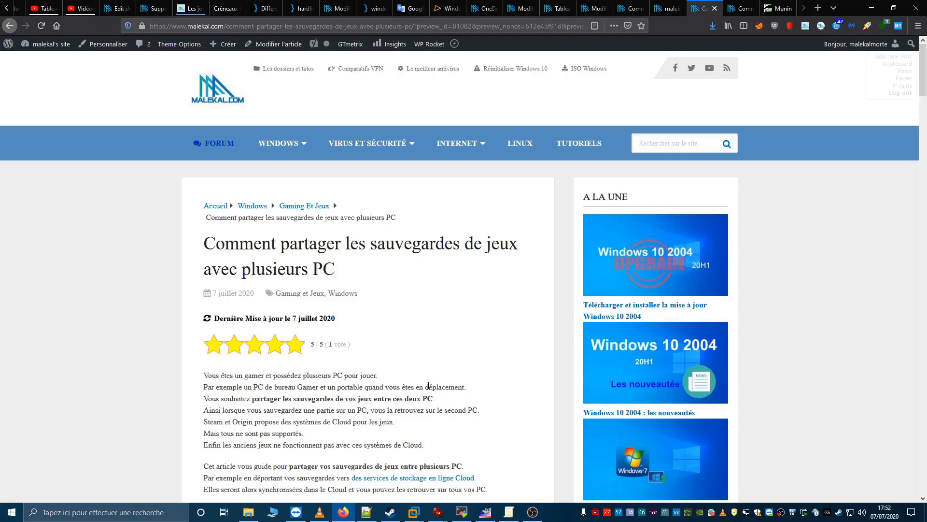
# Step: Copy the mklink command from step 4 of the Firefox article and paste it into the virtual machine's Command Prompt
pyautogui.moveTo(922, 79); pyautogui.dragTo(877, 400)
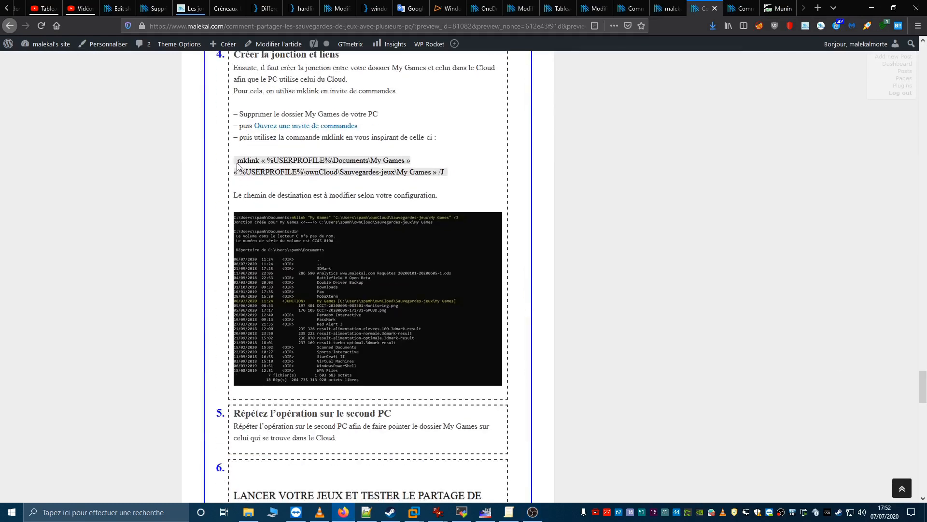
pyautogui.moveTo(236, 162); pyautogui.dragTo(427, 180)
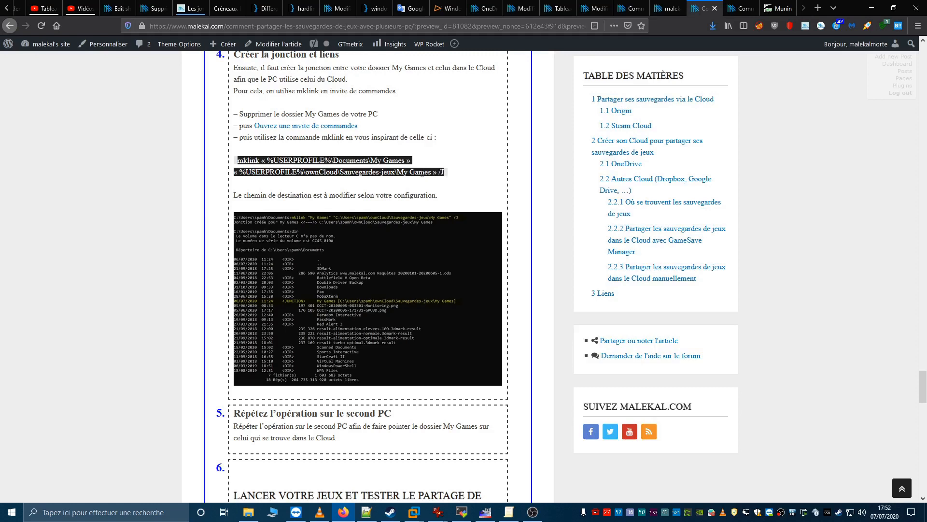
pyautogui.rightClick(445, 176)
pyautogui.click(447, 181)
pyautogui.moveTo(414, 508)
pyautogui.click(240, 456)
pyautogui.rightClick(384, 319)
# Step: Replace the French quotation marks around both mklink paths with straight double quotes, removing the extra spaces inside them
pyautogui.press('Home')
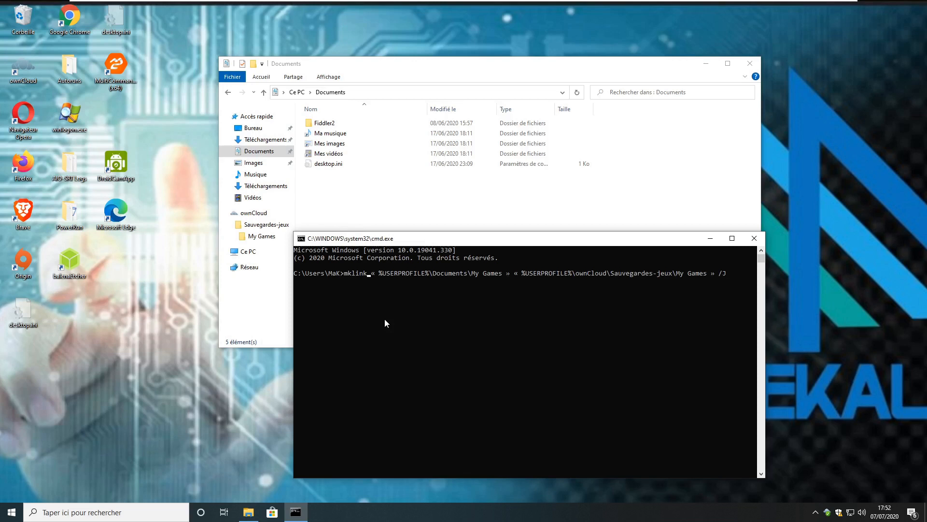
pyautogui.hotkey('ctrl', 'Right')
pyautogui.moveTo(473, 238); pyautogui.dragTo(388, 248)
pyautogui.press('Delete')
pyautogui.write('"')
pyautogui.press('Delete')
pyautogui.press('Delete')
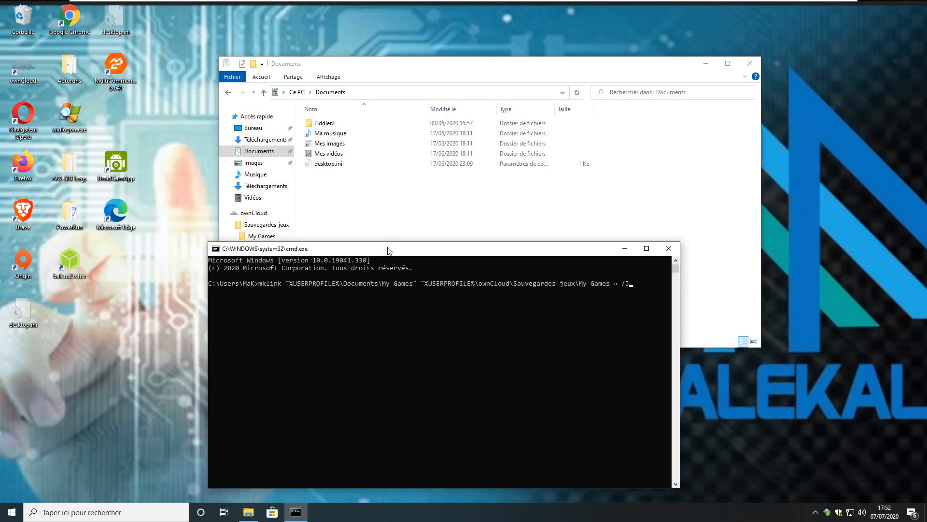
pyautogui.press('Left')
pyautogui.press('Delete')
pyautogui.press('Delete')
pyautogui.write('"')
# Step: Highlight the "%USERPROFILE%\Documents\My Games" path in the command and compare it with the Documents location in File Explorer
pyautogui.moveTo(288, 285); pyautogui.dragTo(414, 285)
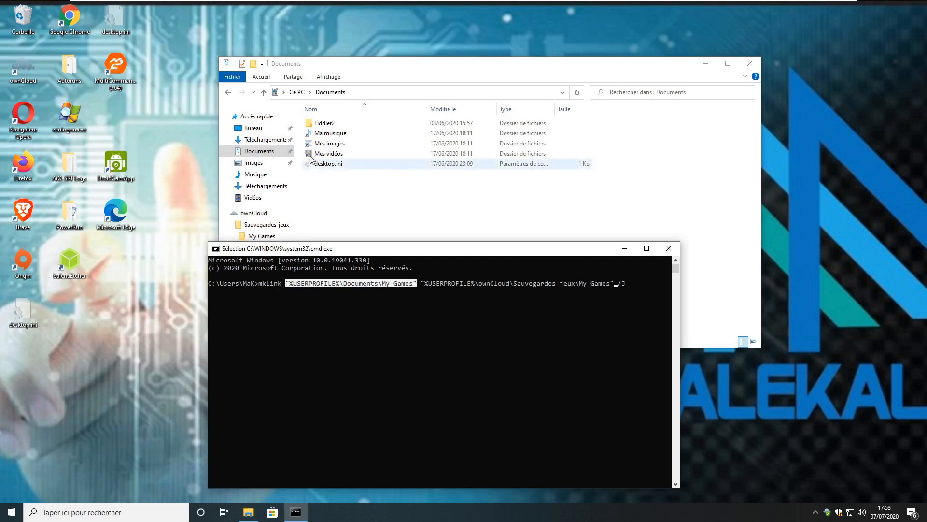
pyautogui.click(359, 83)
pyautogui.click(388, 91)
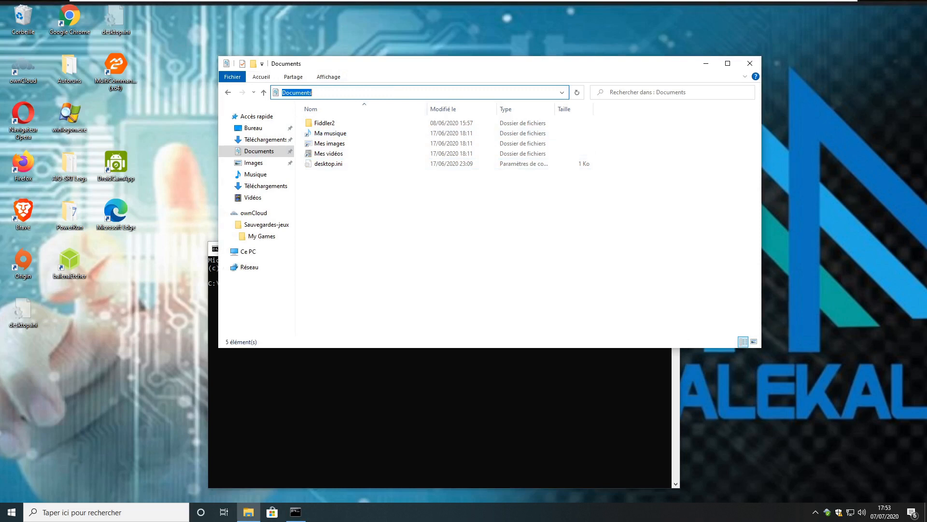
pyautogui.click(399, 192)
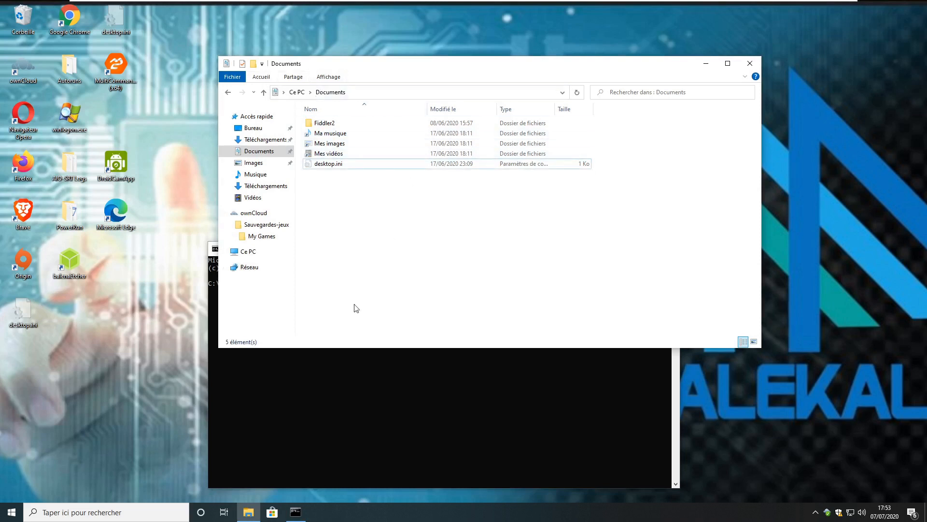
pyautogui.click(337, 393)
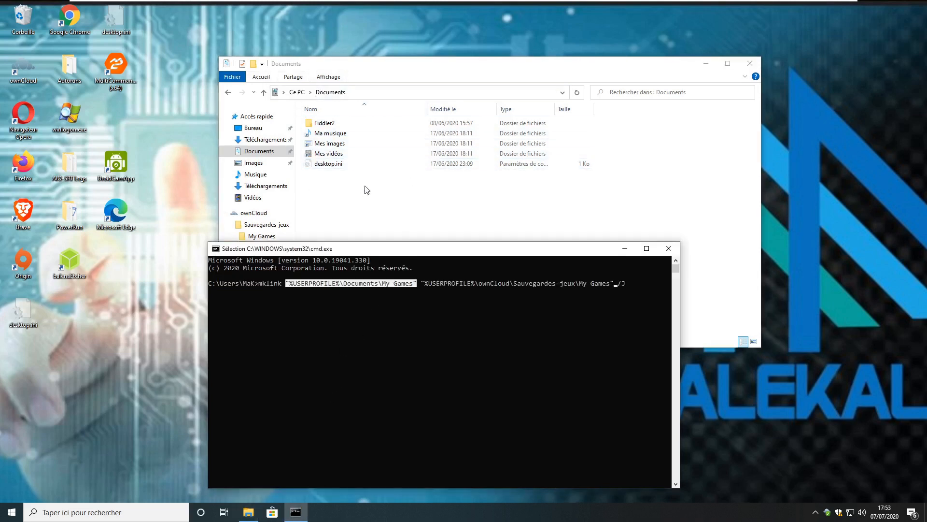
# Step: Highlight %USERPROFILE%\ownCloud in the command and browse from c:\users through the user profile to ownCloud\Sauvegardes-jeux to check the destination path
pyautogui.moveTo(427, 283); pyautogui.dragTo(508, 289)
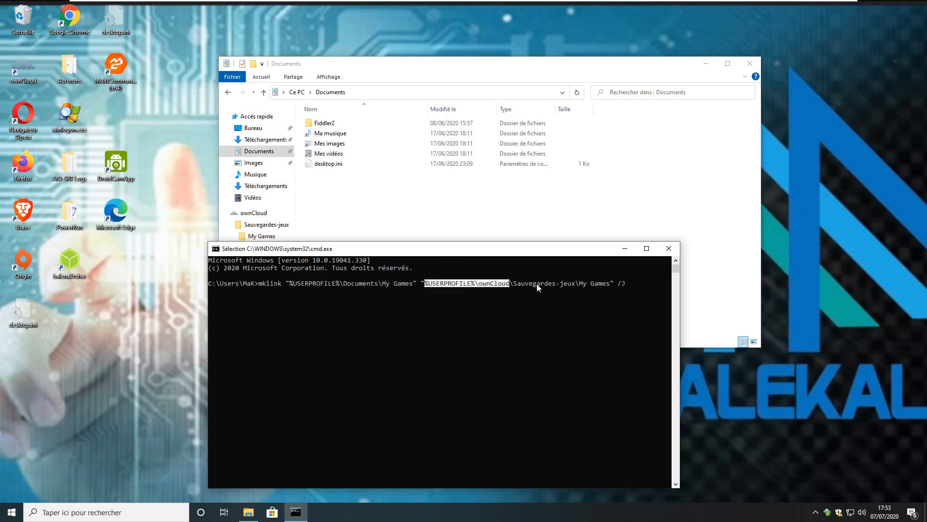
pyautogui.moveTo(325, 250); pyautogui.dragTo(321, 276)
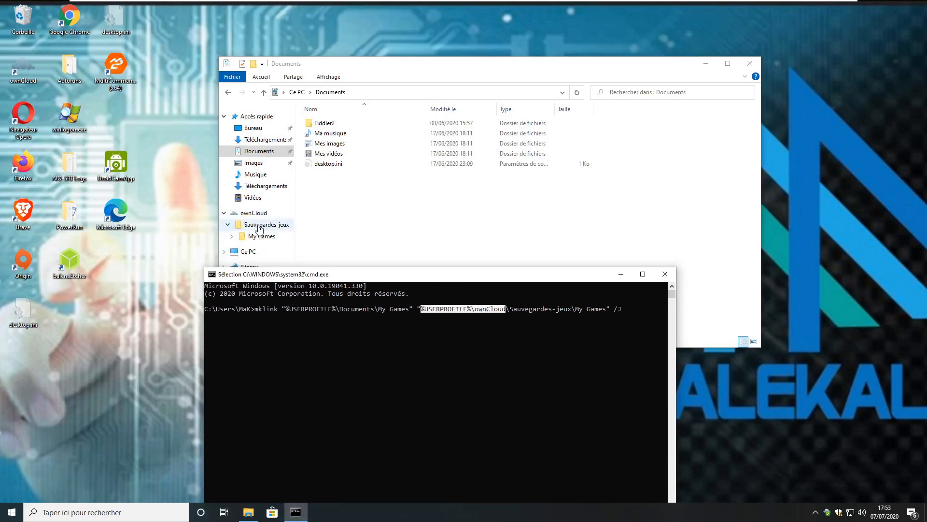
pyautogui.click(407, 98)
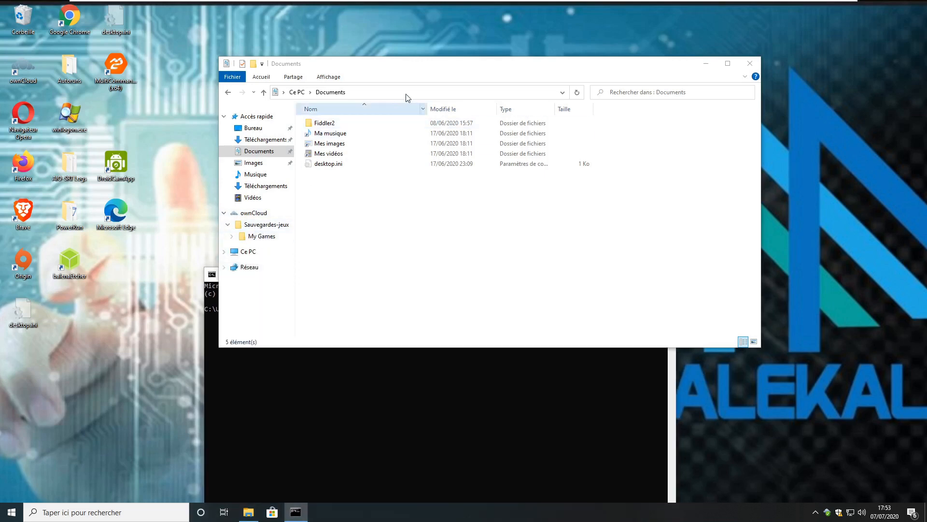
pyautogui.click(407, 93)
pyautogui.write('c:\\users')
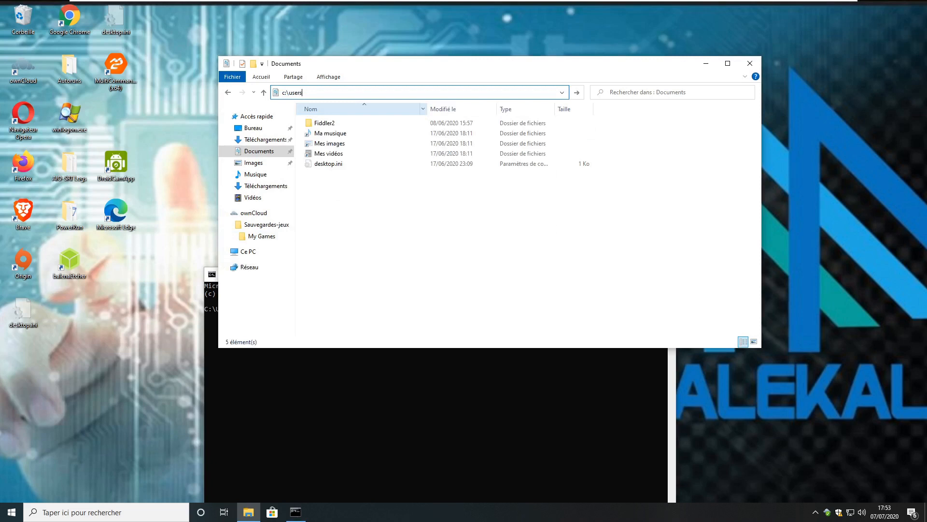
pyautogui.press('Return')
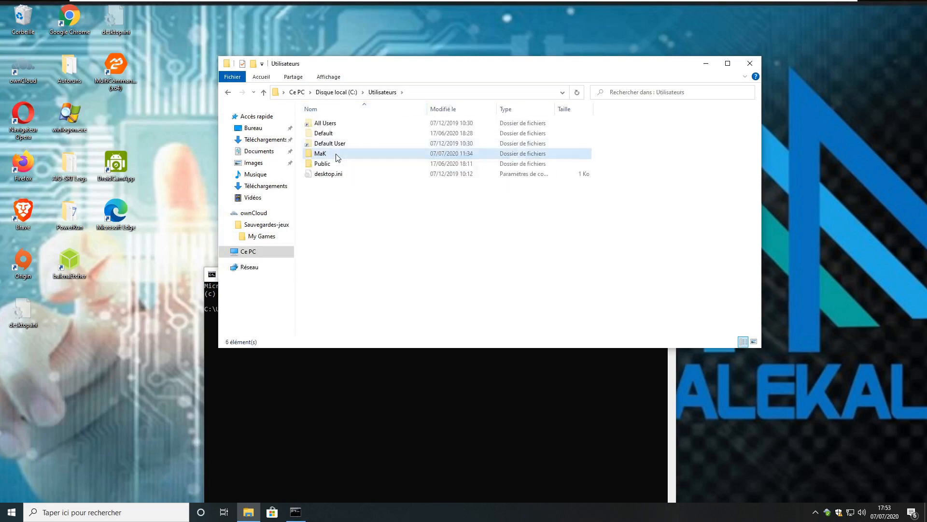
pyautogui.doubleClick(337, 156)
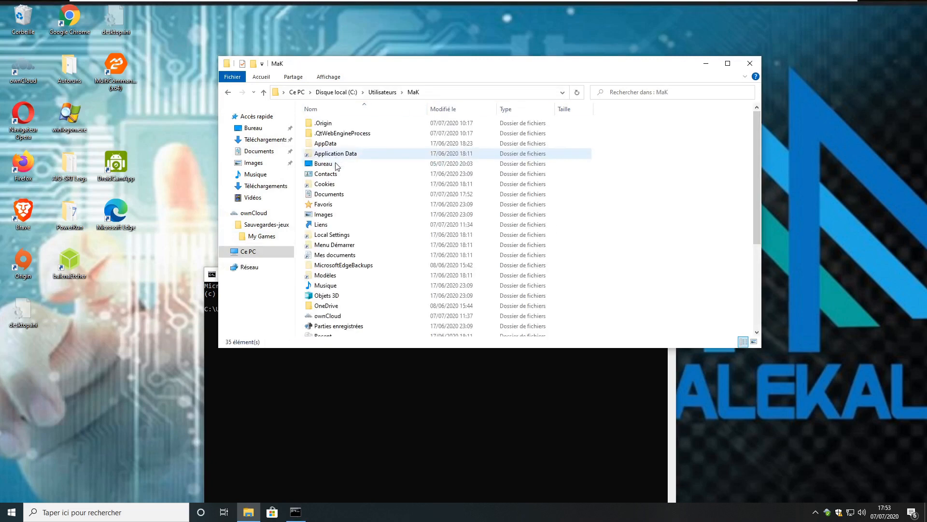
pyautogui.doubleClick(335, 318)
pyautogui.click(346, 125)
pyautogui.doubleClick(346, 125)
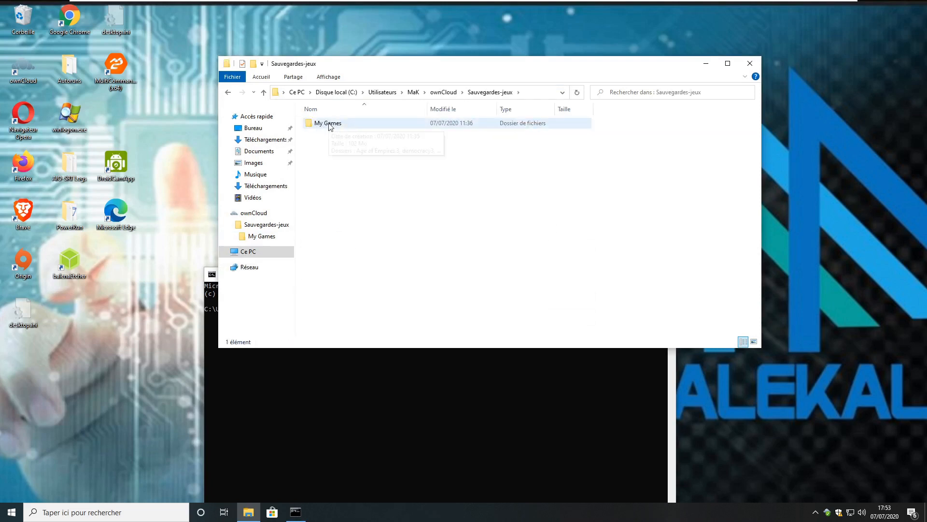
# Step: Show the Documents folder and run the mklink /J command linking Documents\My Games to ownCloud\Sauvegardes-jeux\My Games
pyautogui.click(259, 151)
pyautogui.moveTo(374, 64); pyautogui.dragTo(370, 41)
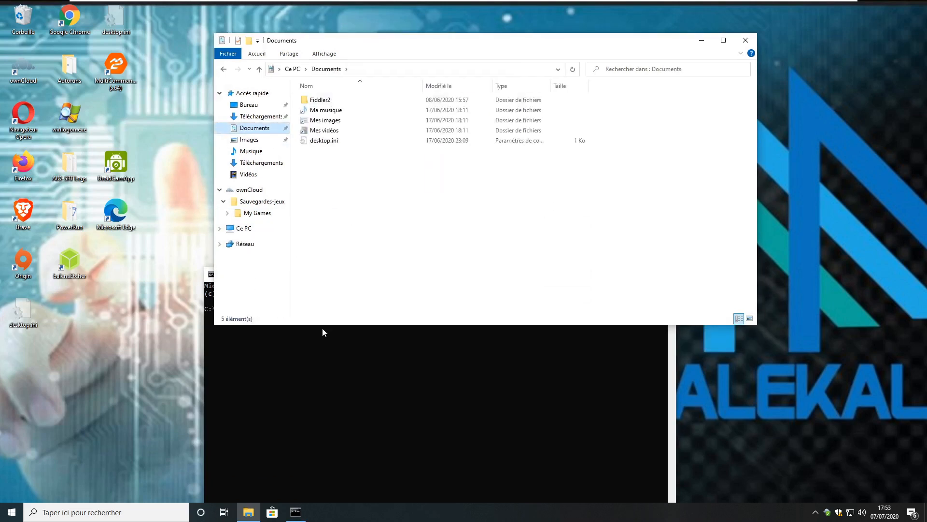
pyautogui.click(421, 286)
pyautogui.press('Escape')
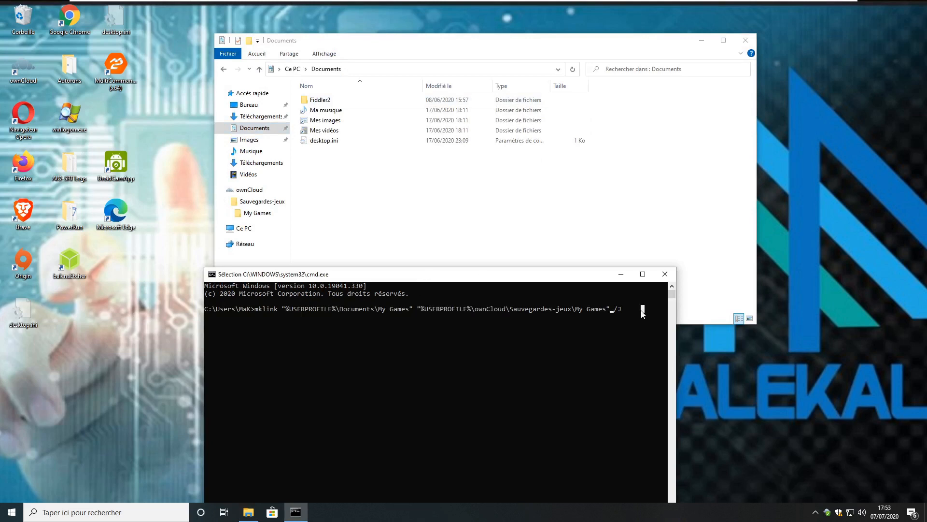
pyautogui.press('Return')
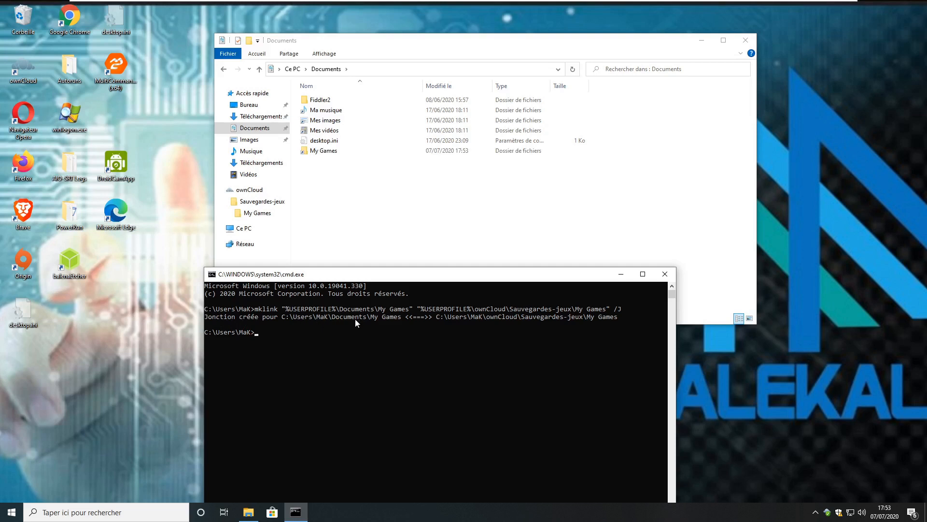
pyautogui.click(375, 65)
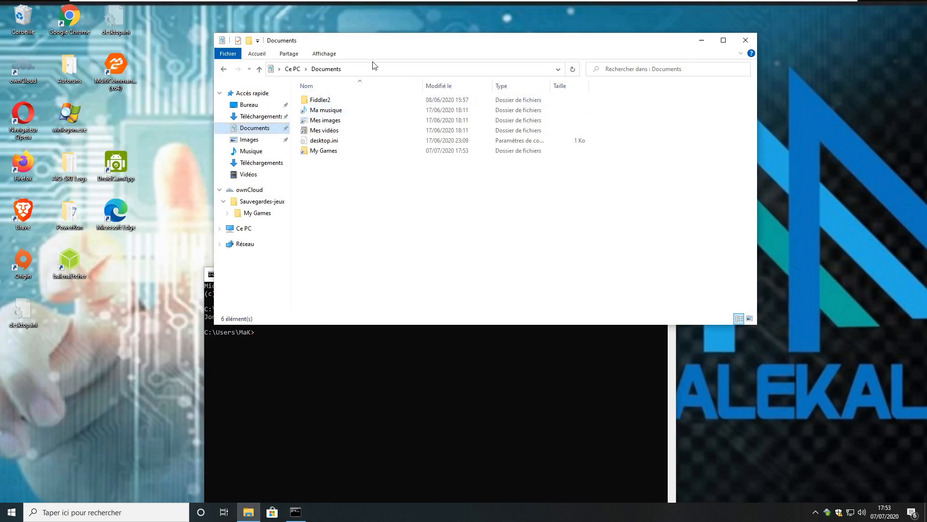
pyautogui.click(409, 381)
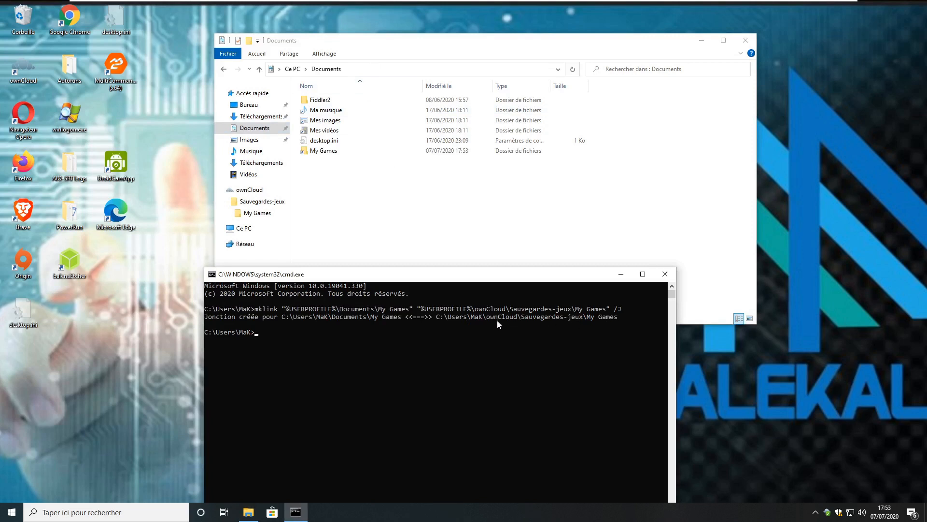
# Step: Compare the contents of the new My Games junction in Documents with the ownCloud\Sauvegardes-jeux\My Games folder
pyautogui.click(323, 152)
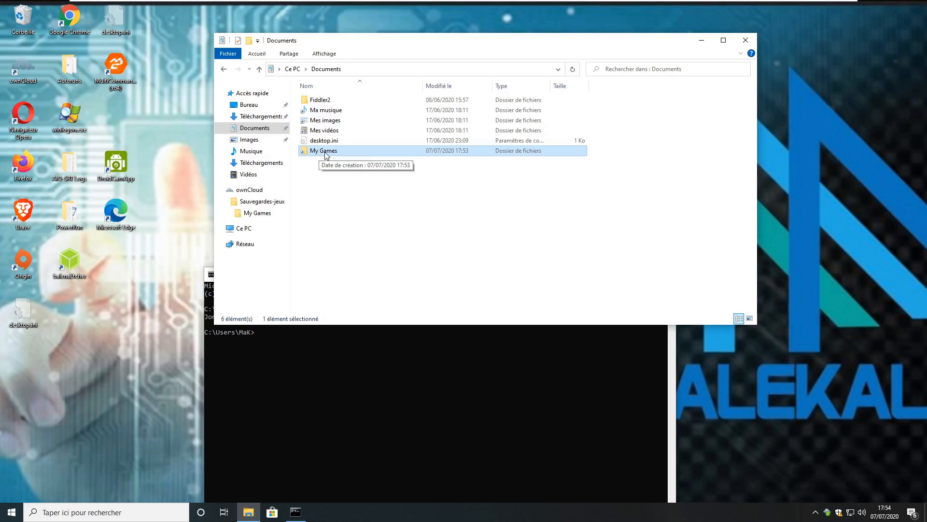
pyautogui.doubleClick(329, 152)
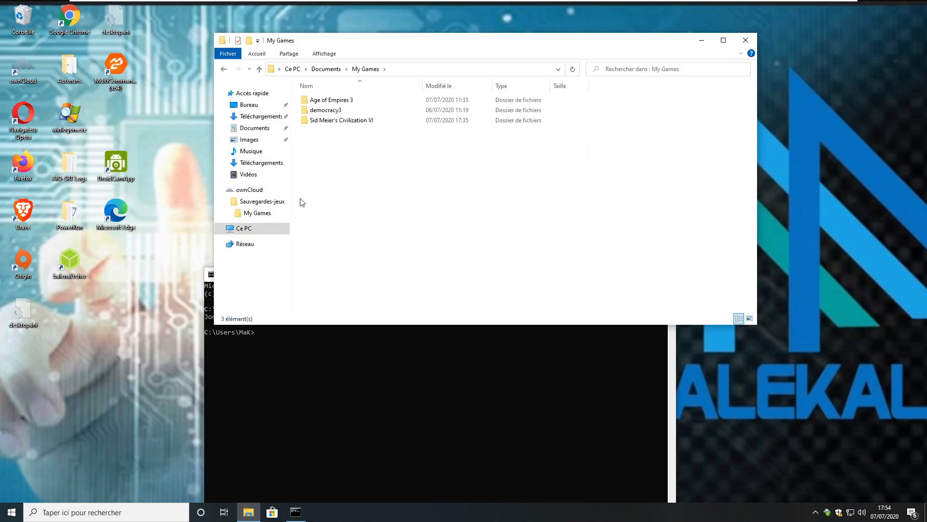
pyautogui.click(255, 215)
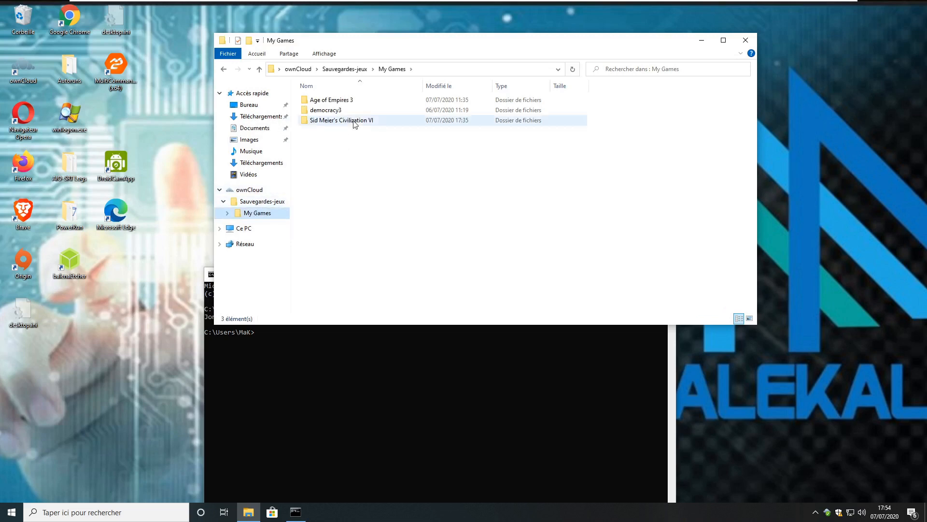
pyautogui.click(225, 70)
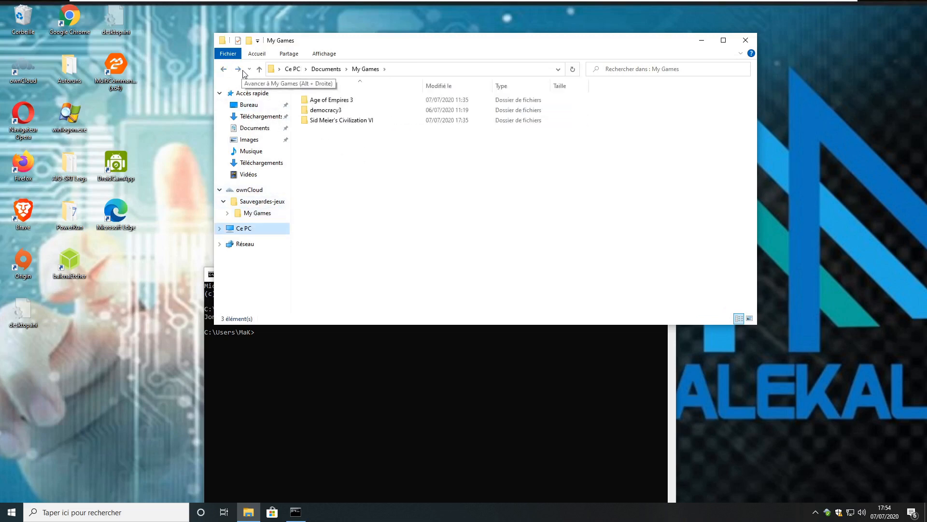
pyautogui.click(408, 72)
pyautogui.click(238, 69)
pyautogui.click(455, 73)
pyautogui.click(224, 69)
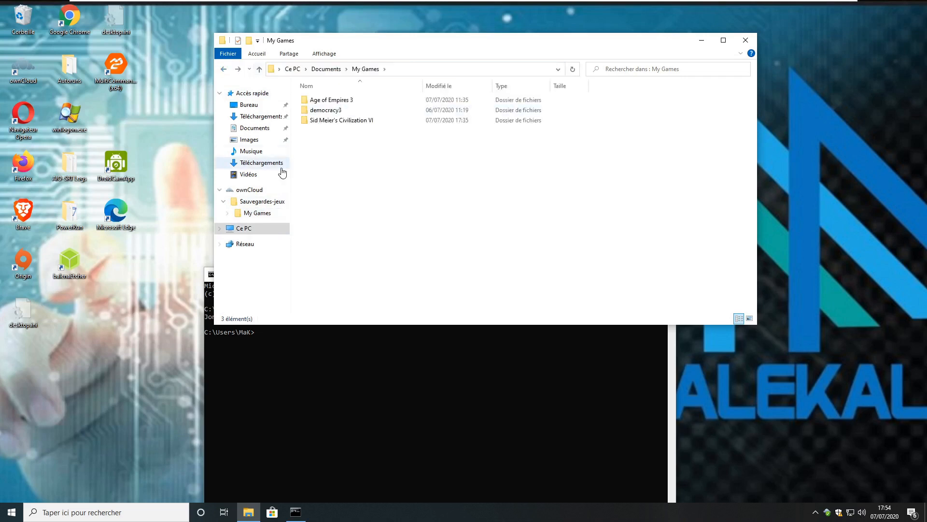
pyautogui.click(285, 129)
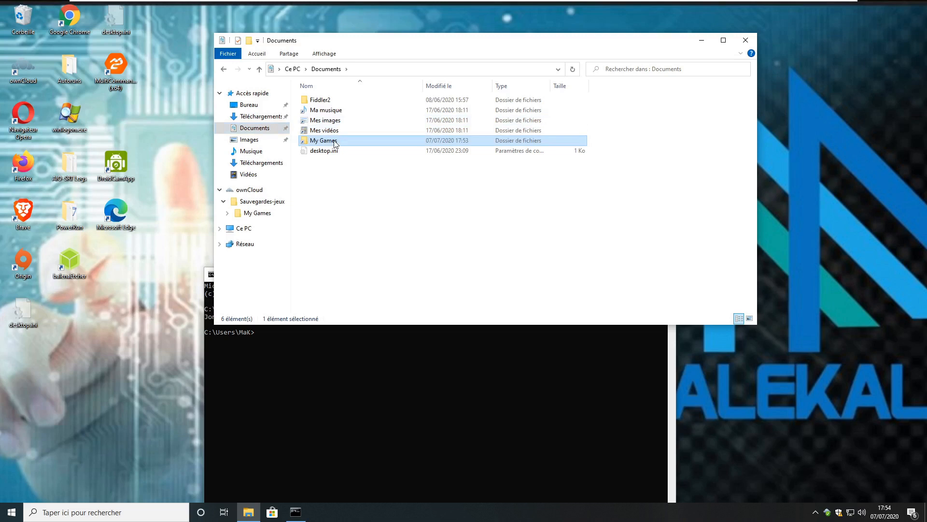
pyautogui.doubleClick(333, 130)
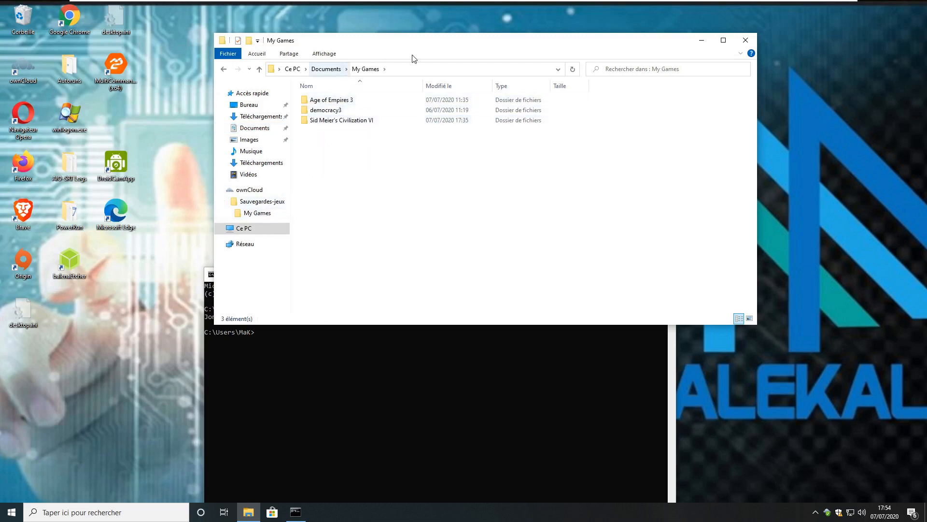
# Step: Create a test folder named toto inside Documents\My Games
pyautogui.click(255, 128)
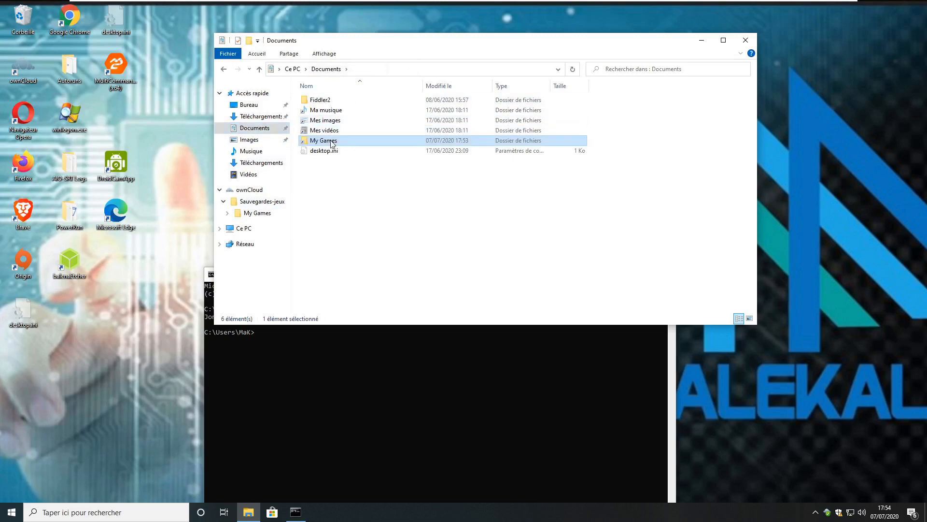
pyautogui.doubleClick(332, 141)
pyautogui.rightClick(335, 160)
pyautogui.moveTo(383, 279)
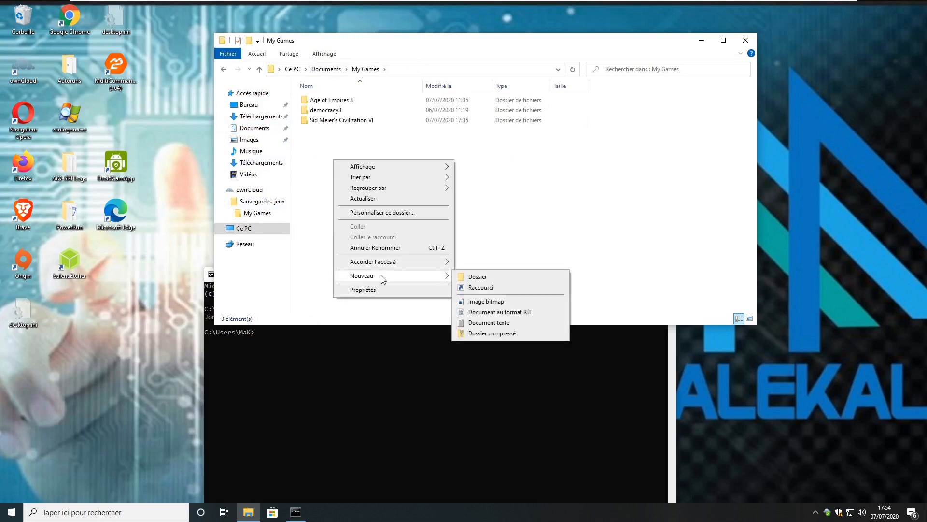
pyautogui.click(510, 278)
pyautogui.write('toto')
pyautogui.press('Return')
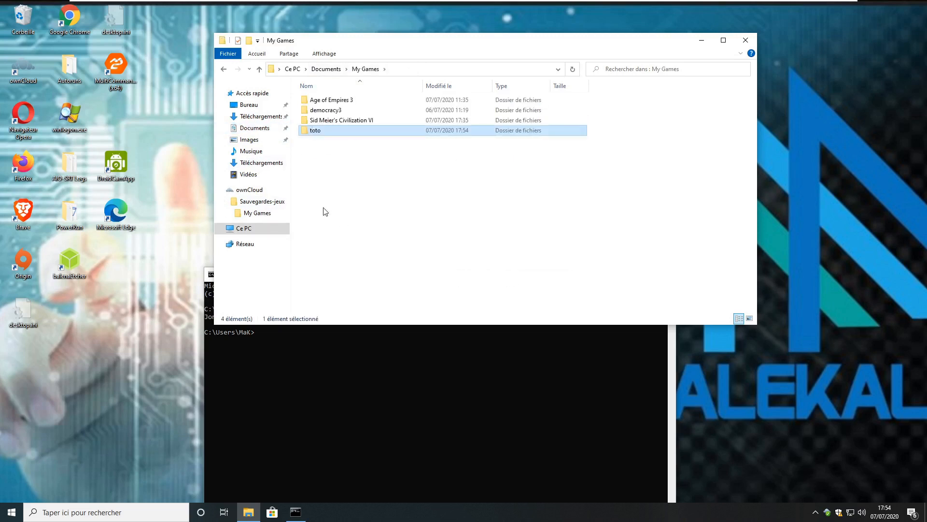
# Step: Delete the toto folder from ownCloud\Sauvegardes-jeux\My Games and check the contents of Documents\My Games
pyautogui.click(247, 104)
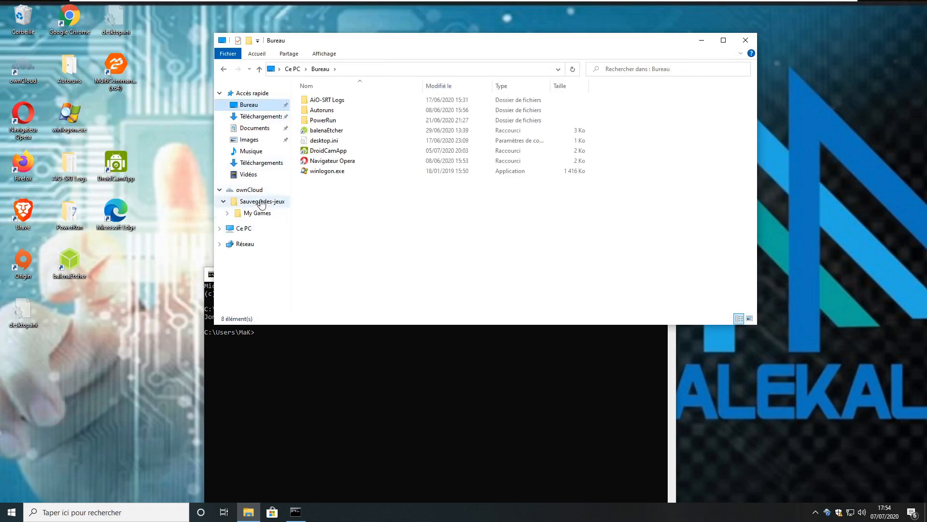
pyautogui.click(264, 213)
pyautogui.click(321, 131)
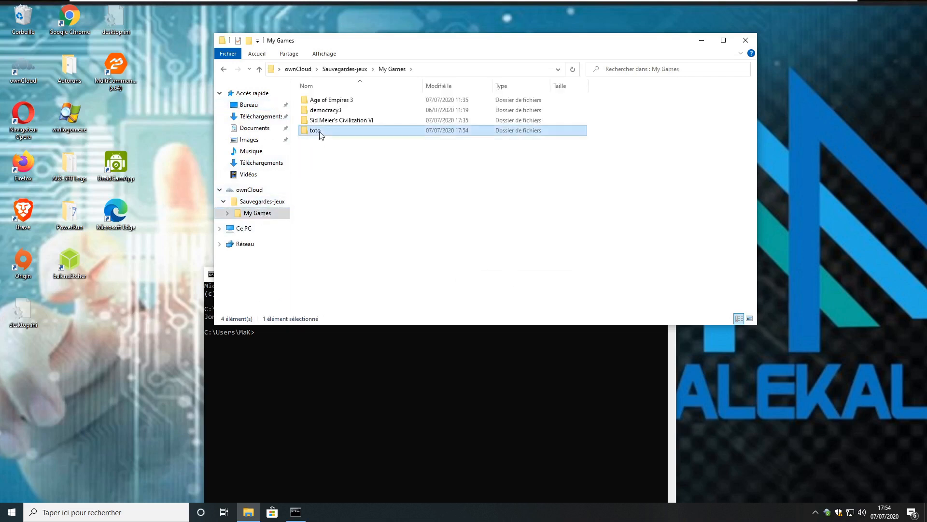
pyautogui.press('Delete')
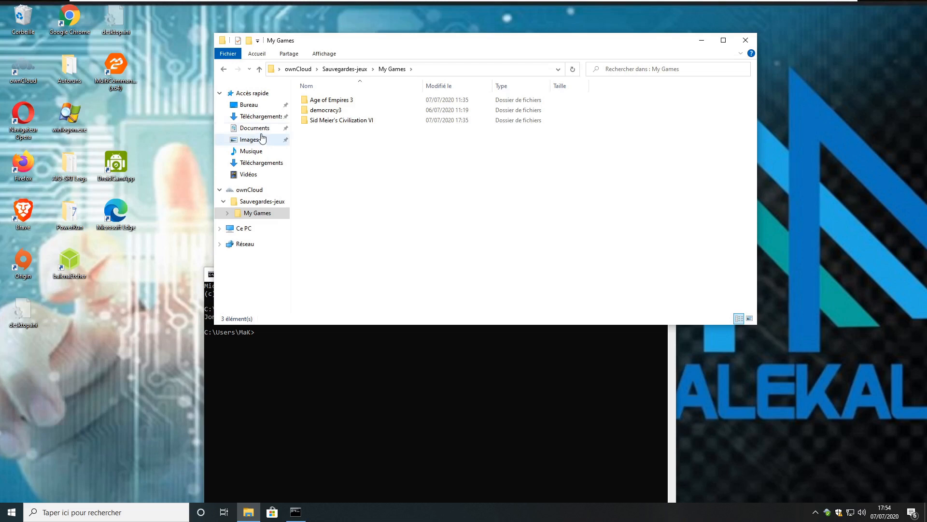
pyautogui.click(255, 127)
pyautogui.doubleClick(341, 144)
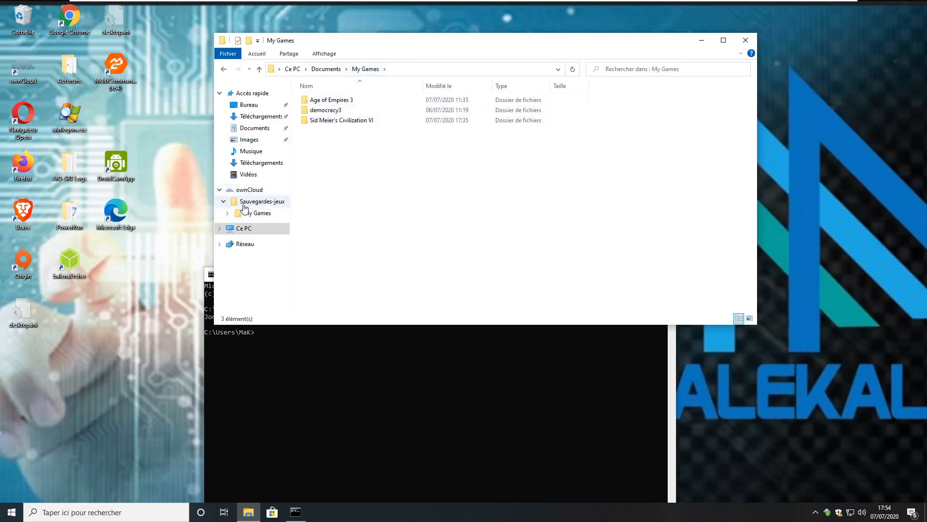
pyautogui.click(346, 333)
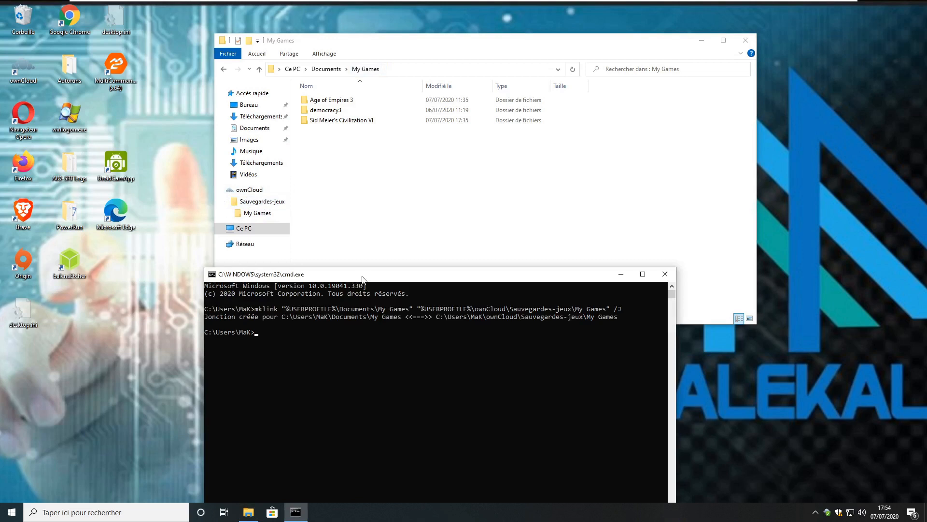
pyautogui.moveTo(363, 276); pyautogui.dragTo(347, 255)
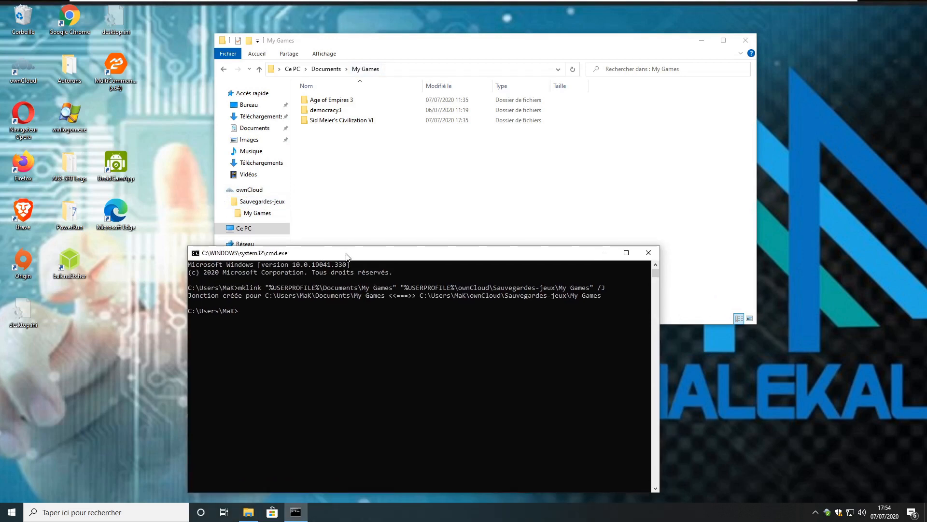
pyautogui.moveTo(346, 256); pyautogui.dragTo(396, 250)
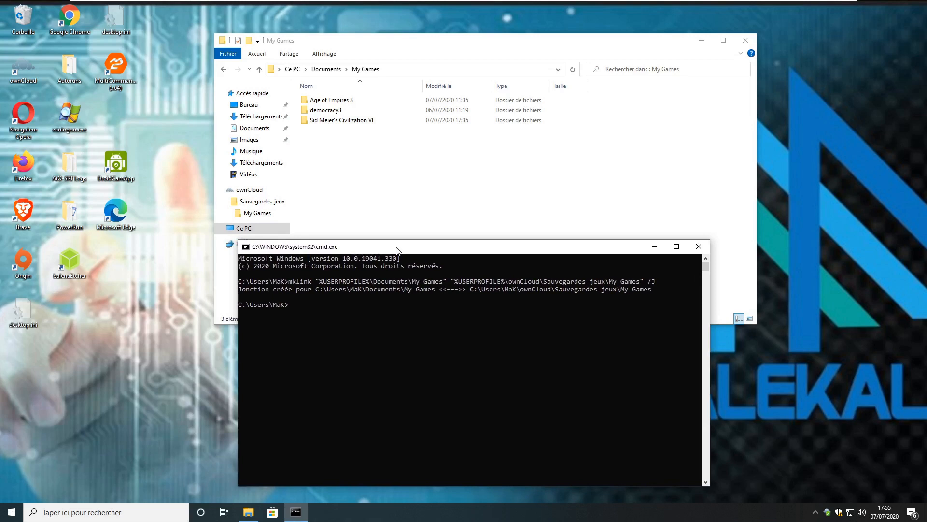
# Step: Leave the virtual machine for the host PC and open the My Games folder in its Documents
pyautogui.click(826, 6)
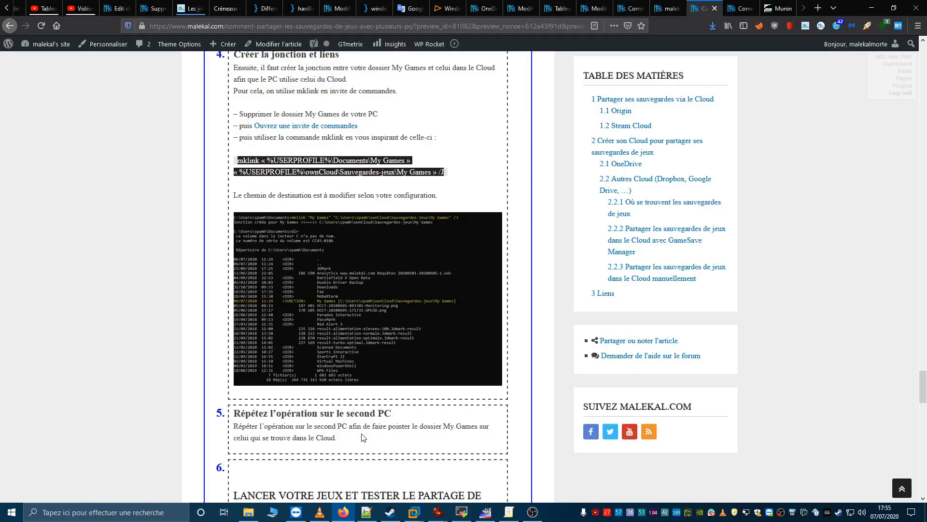
pyautogui.click(248, 512)
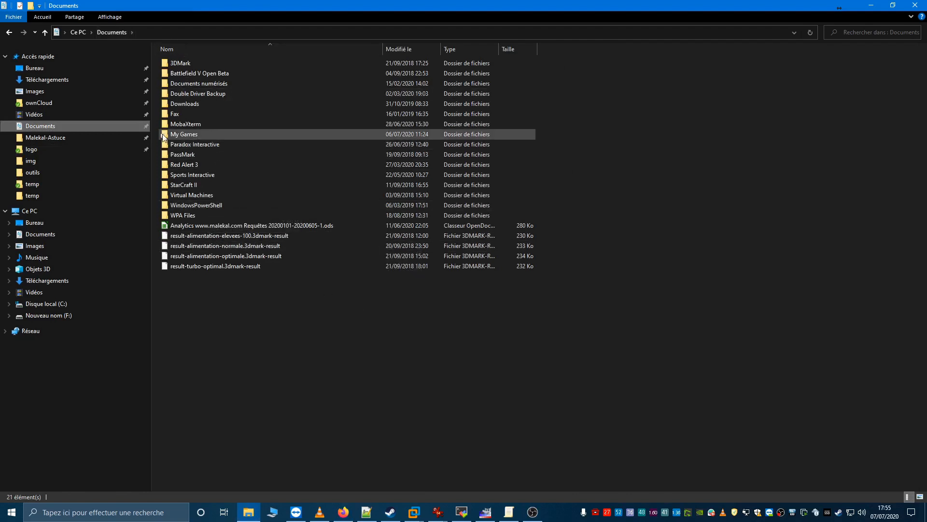
pyautogui.doubleClick(183, 135)
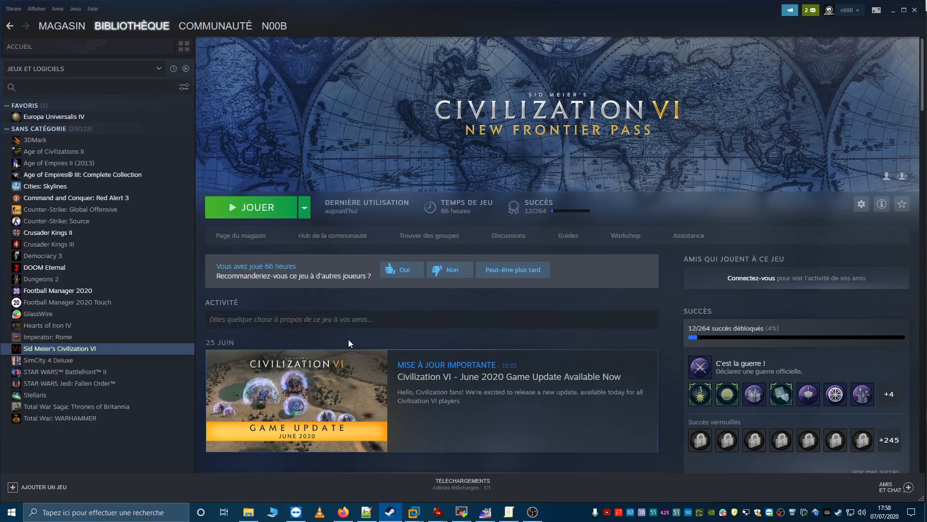
# Step: Launch Sid Meier's Civilization VI from the Steam library and examine the saves available for loading in single-player mode
pyautogui.click(272, 220)
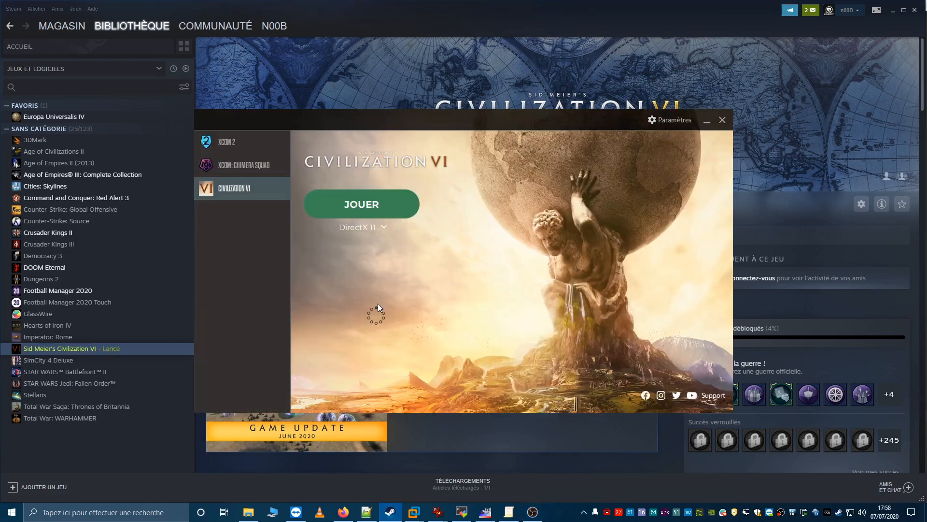
pyautogui.click(392, 202)
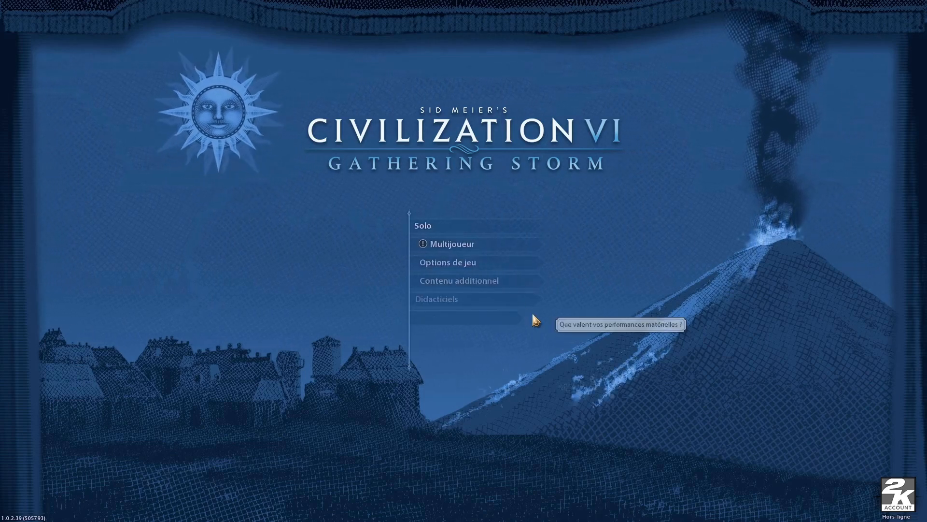
pyautogui.click(452, 178)
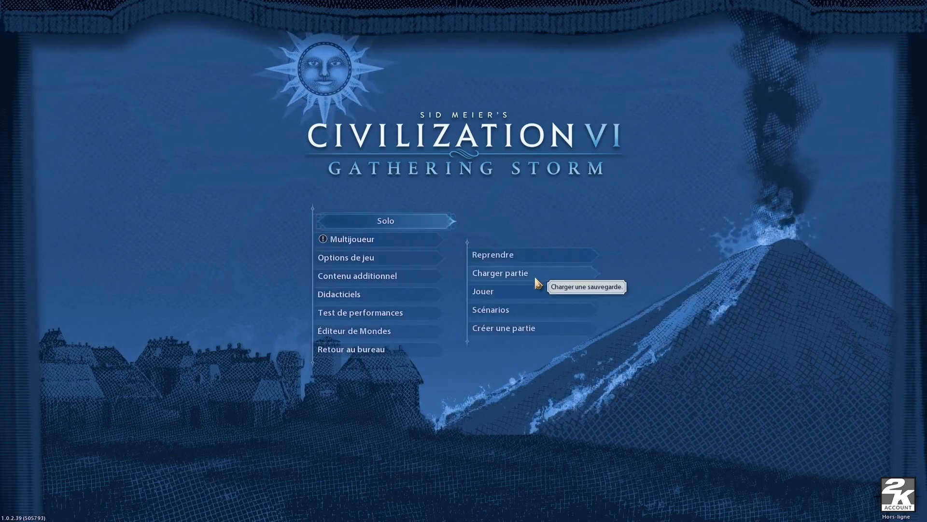
pyautogui.click(534, 274)
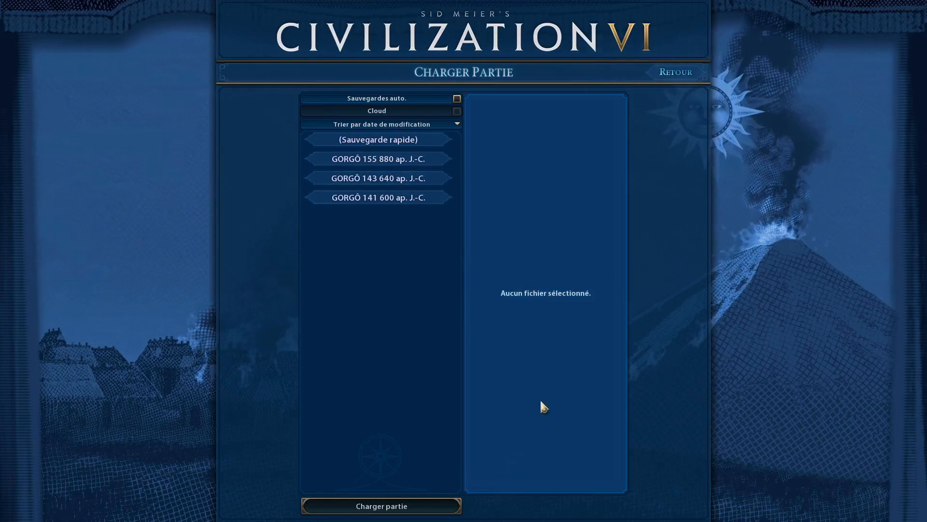
# Step: Leave the load-game screen and quit Civilization VI to the desktop
pyautogui.click(688, 79)
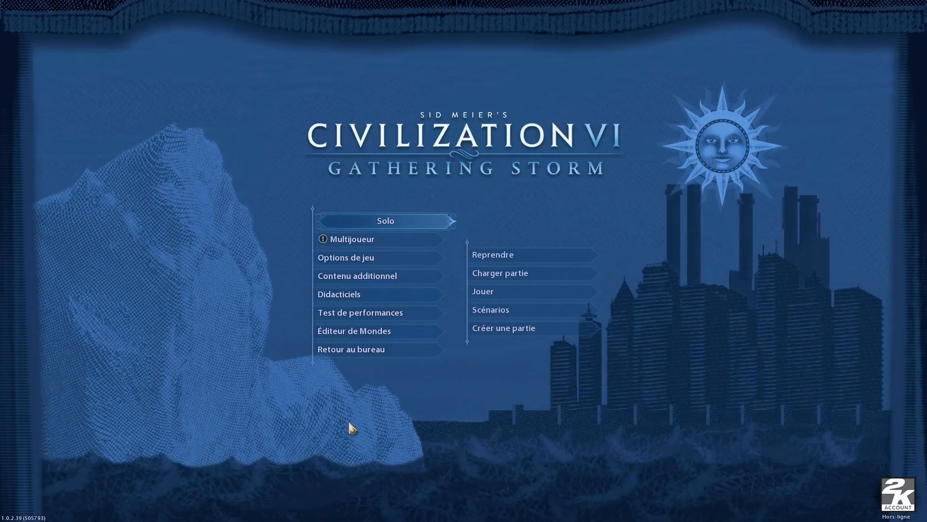
pyautogui.click(418, 350)
pyautogui.click(428, 280)
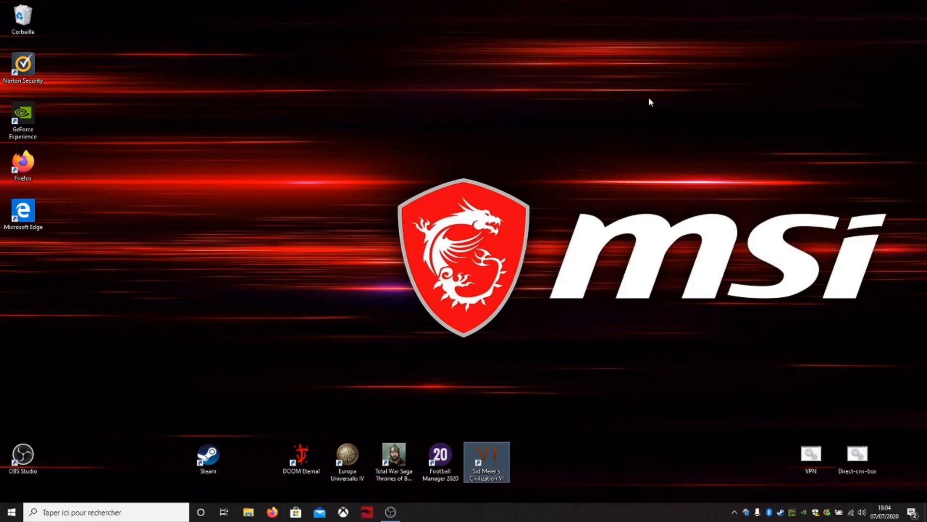
# Step: Open the Civilization VI launcher on the second PC and check the contents of Documents\My Games in File Explorer
pyautogui.doubleClick(485, 463)
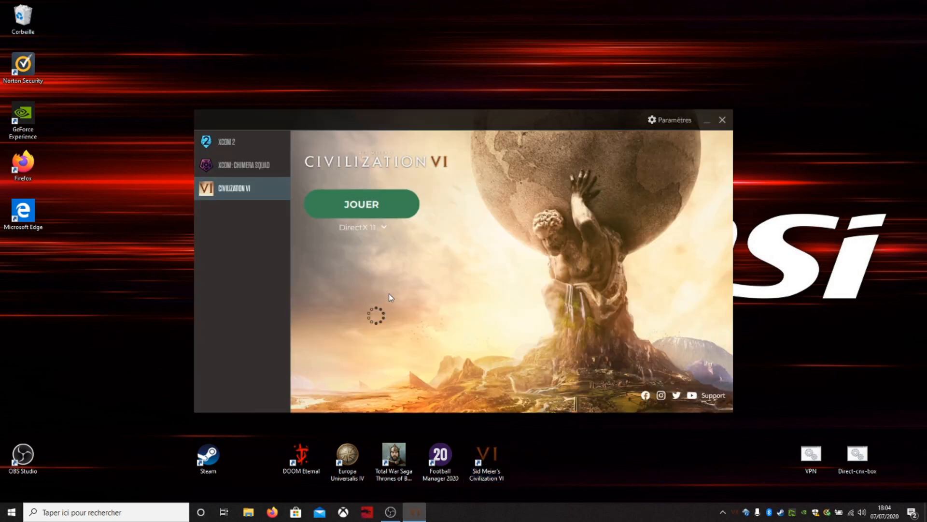
pyautogui.moveTo(370, 128); pyautogui.dragTo(439, 83)
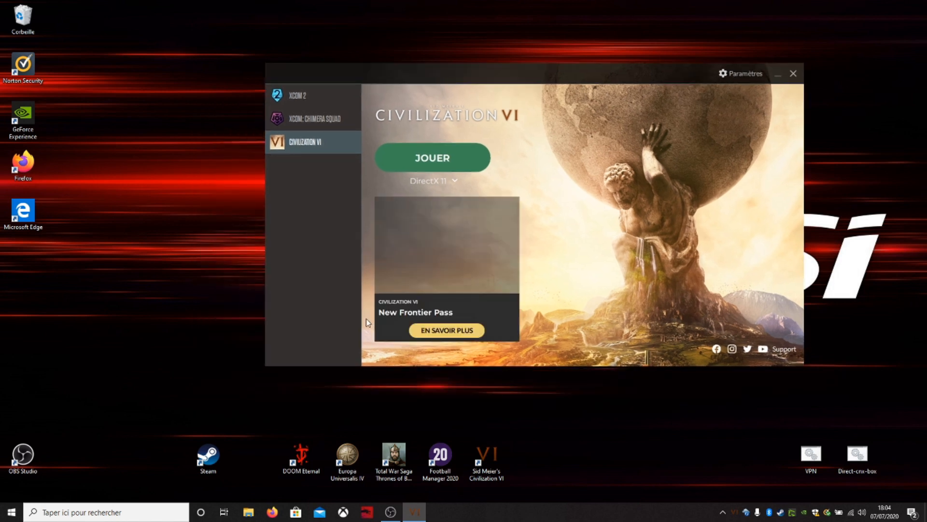
pyautogui.click(248, 512)
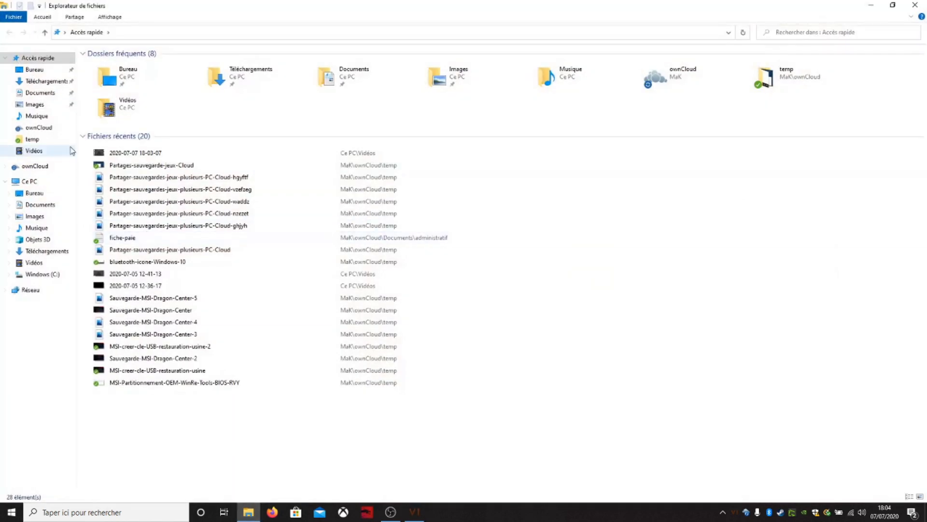
pyautogui.click(41, 92)
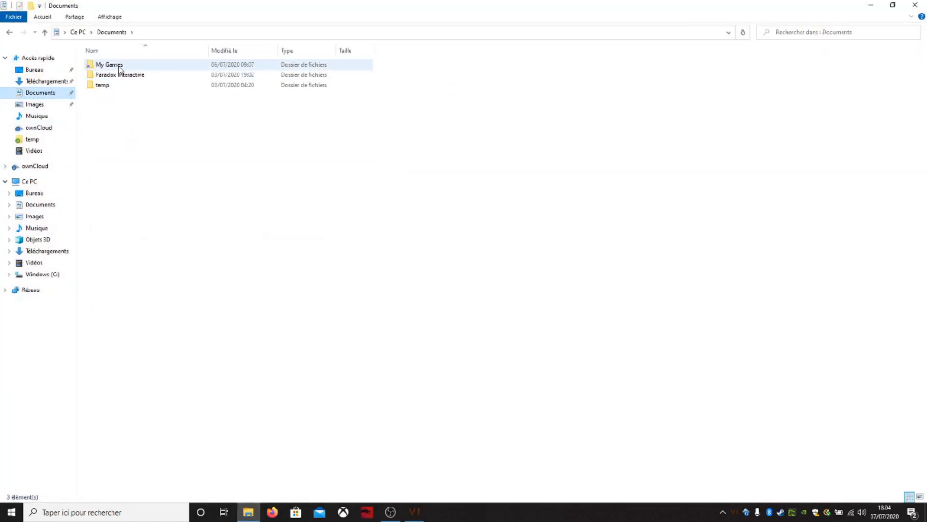
pyautogui.click(102, 68)
pyautogui.doubleClick(103, 69)
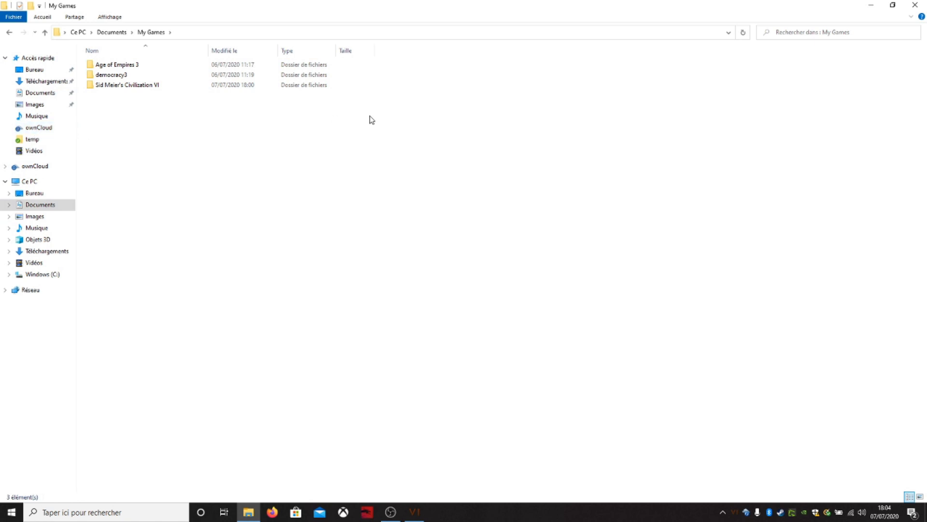
pyautogui.click(915, 5)
# Step: Start Civilization VI from the launcher and examine the single-player saves available for loading on the second PC
pyautogui.click(432, 155)
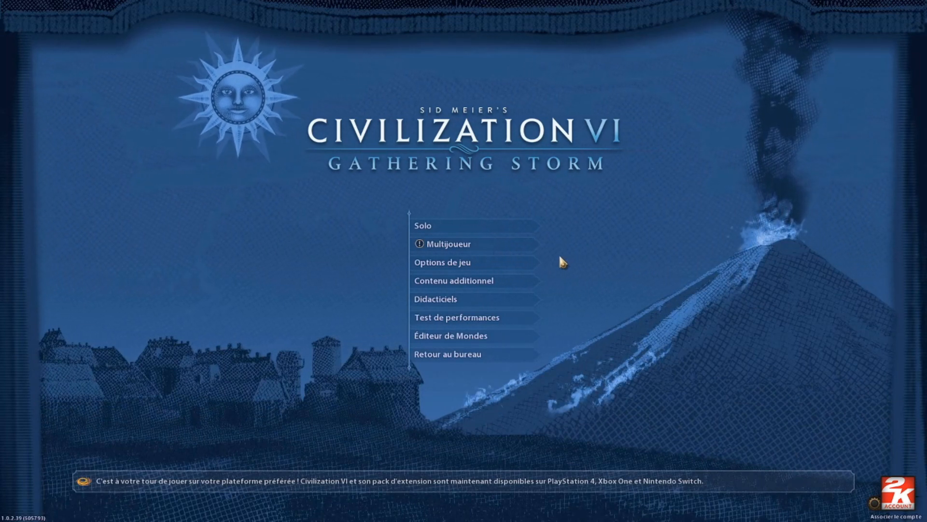
pyautogui.click(471, 226)
pyautogui.click(556, 274)
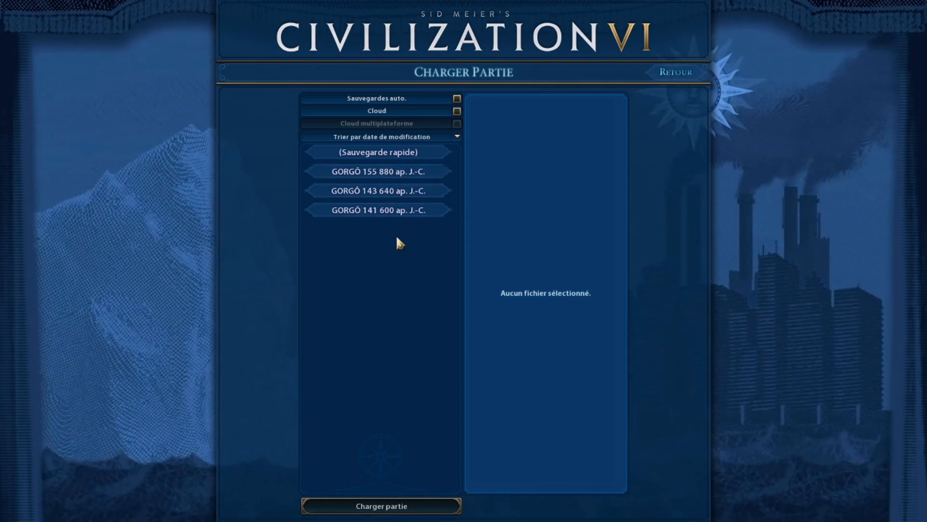
# Step: Return from the load-game screen and exit Civilization VI on the second PC, confirming the exit
pyautogui.click(686, 71)
pyautogui.click(403, 350)
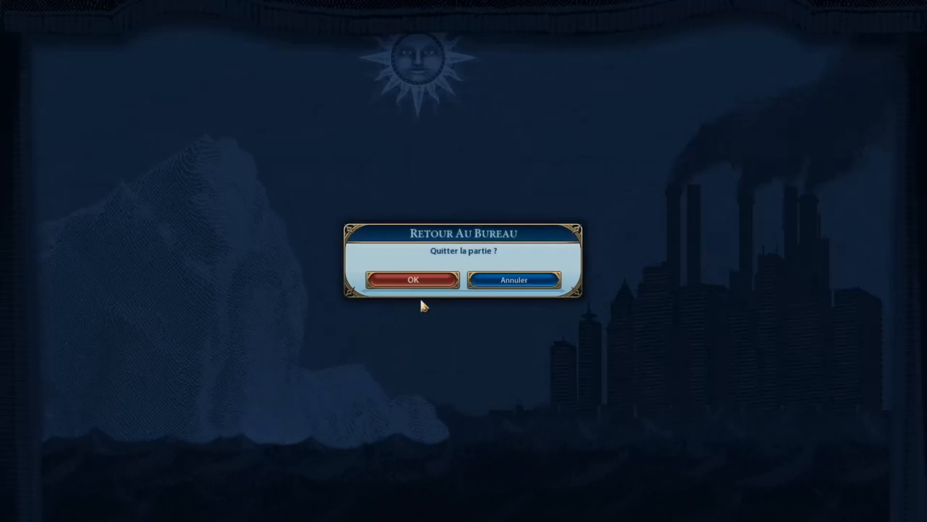
pyautogui.click(421, 276)
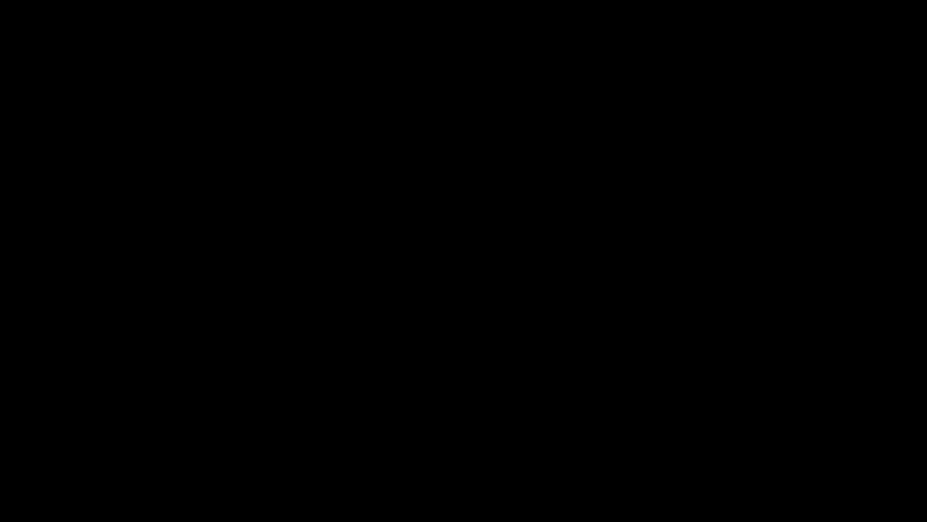